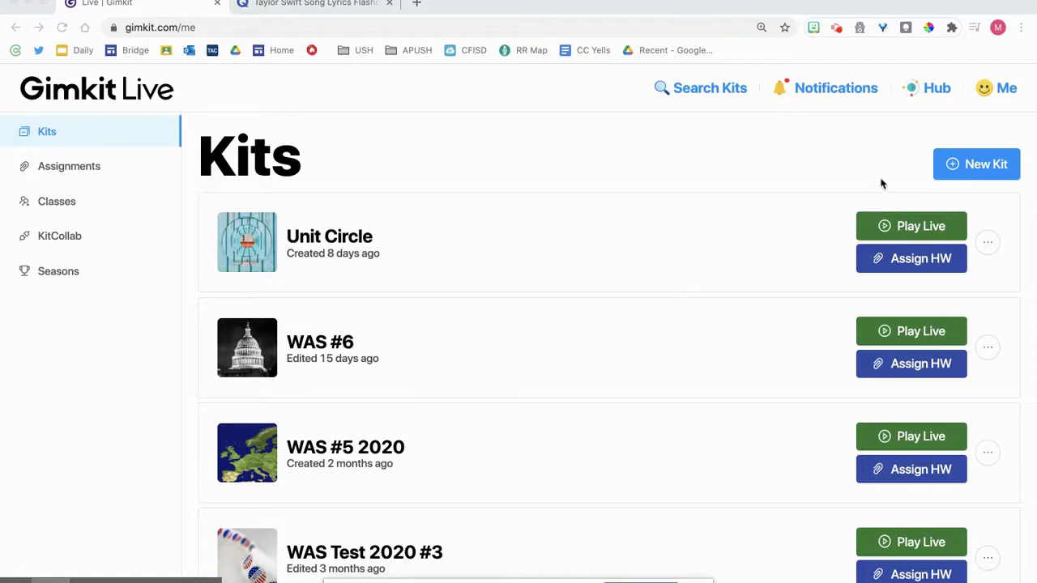
Step: Create a new kit named 'Taylor Swift Fun', correcting the 'Swiift' typo, and continue
left_click(978, 166)
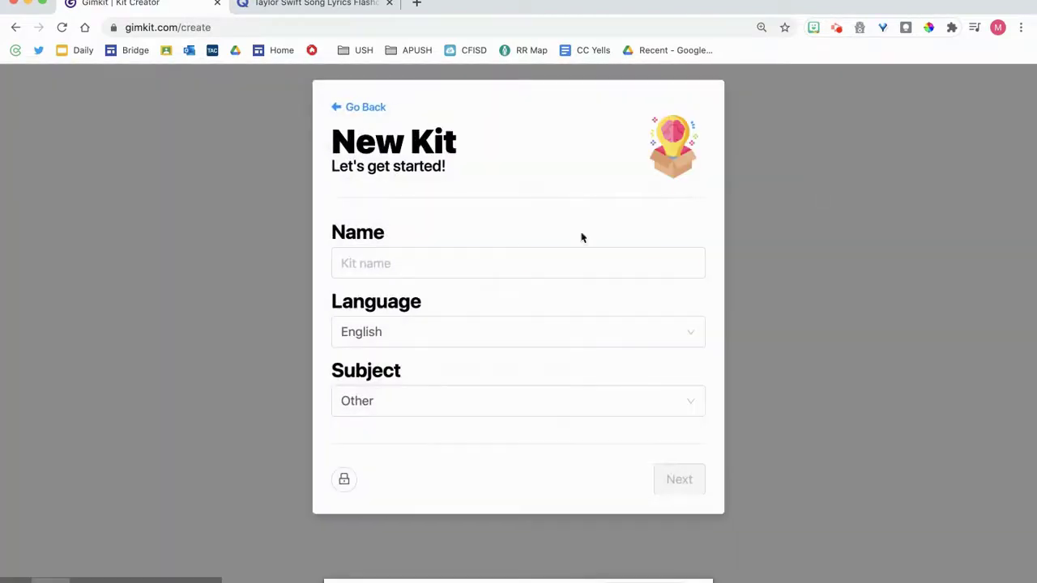
left_click(504, 259)
type("Ta")
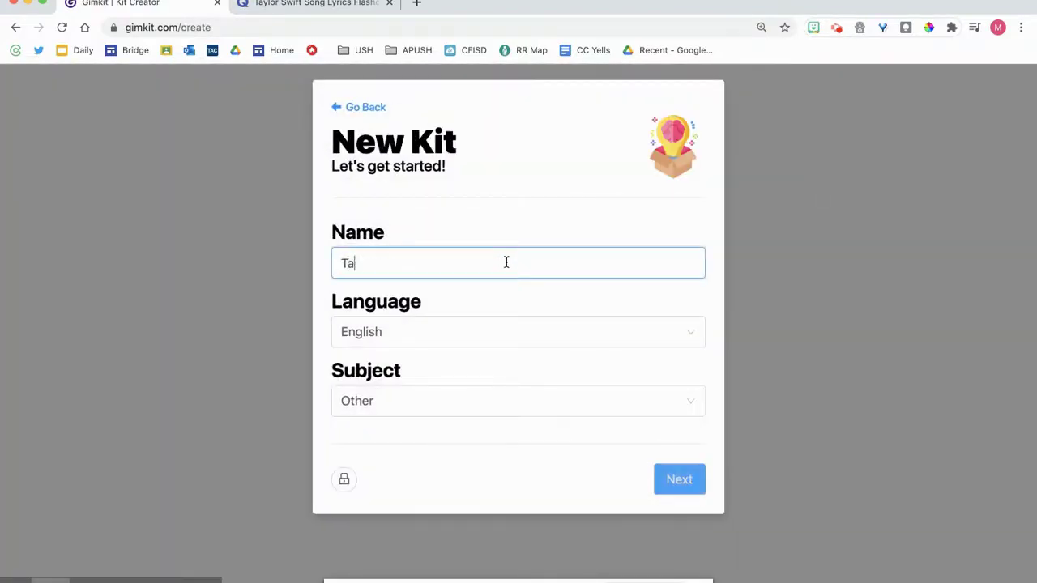
type("ylor Swiift Fun")
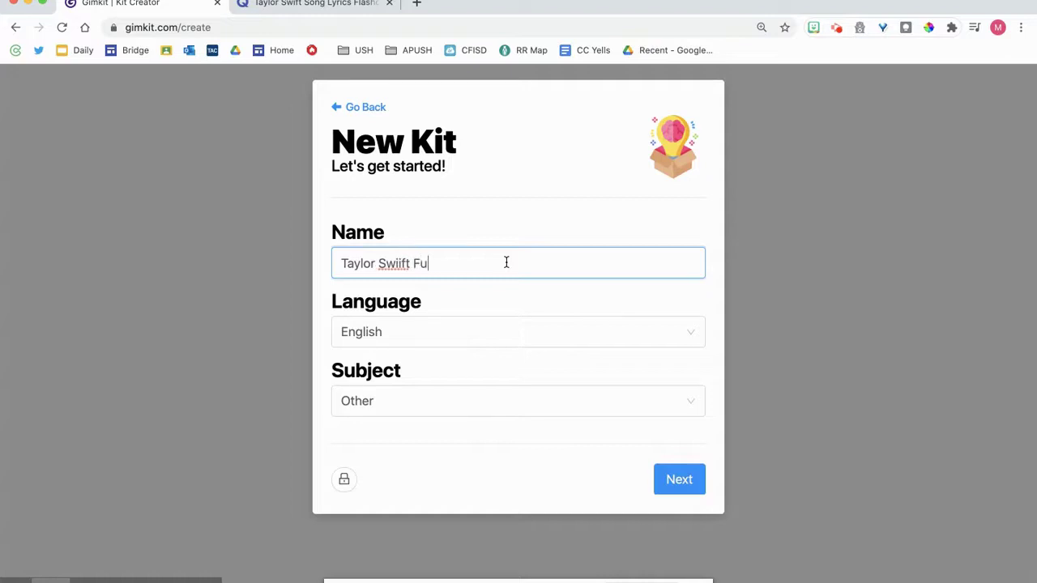
left_click(399, 264)
key("BackSpace")
left_click(679, 479)
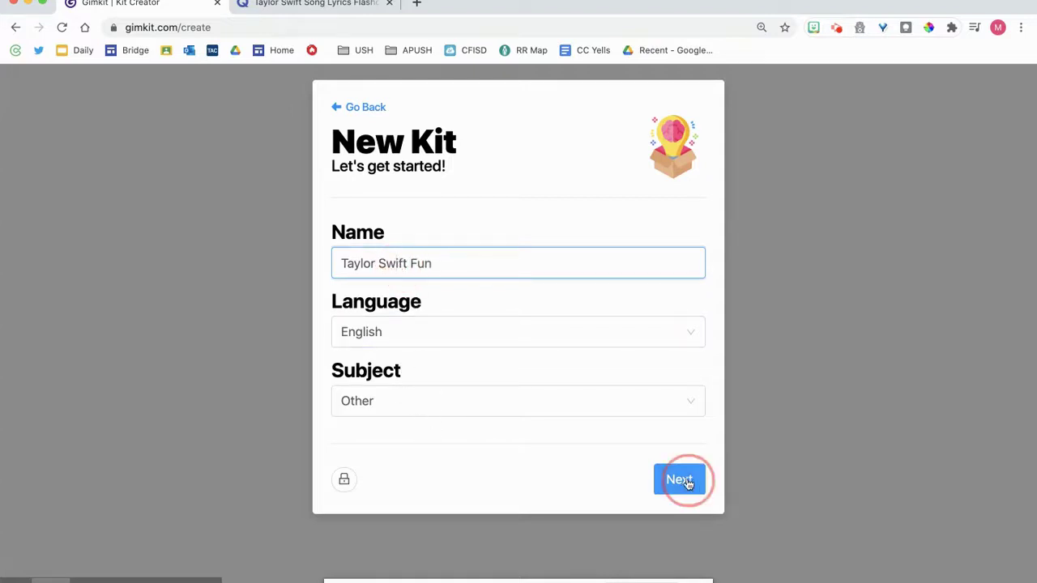
Step: Set Jason Leung's Unsplash confetti photo as the kit cover
left_click(426, 197)
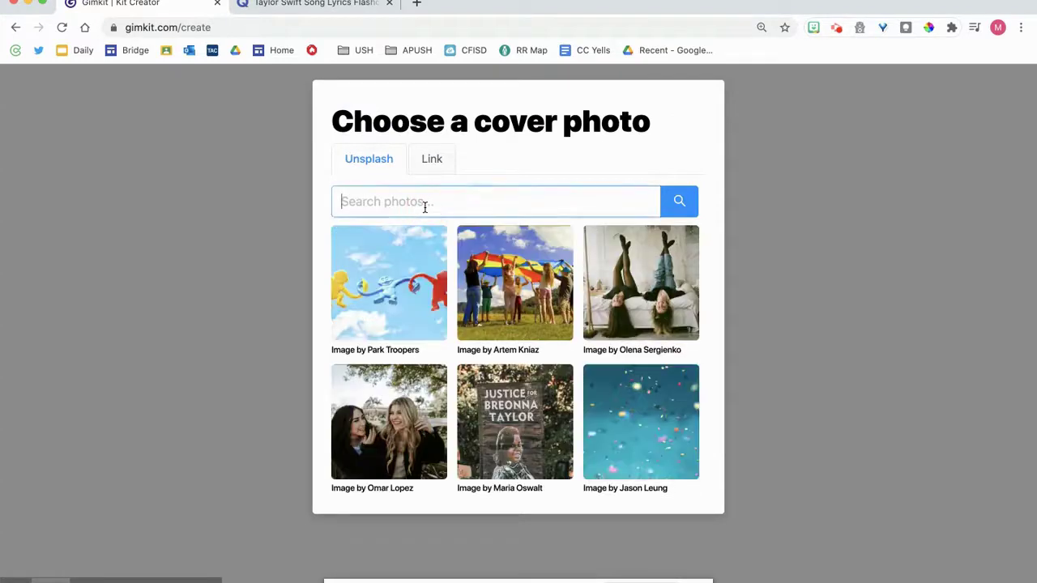
left_click(622, 415)
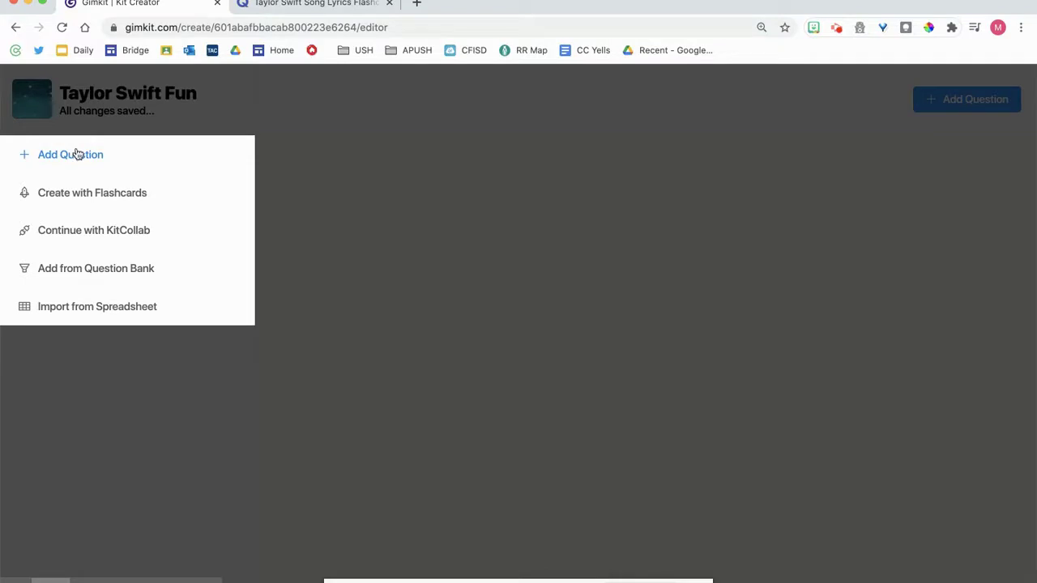
Step: Choose to add questions by importing an existing flashcard set
left_click(74, 195)
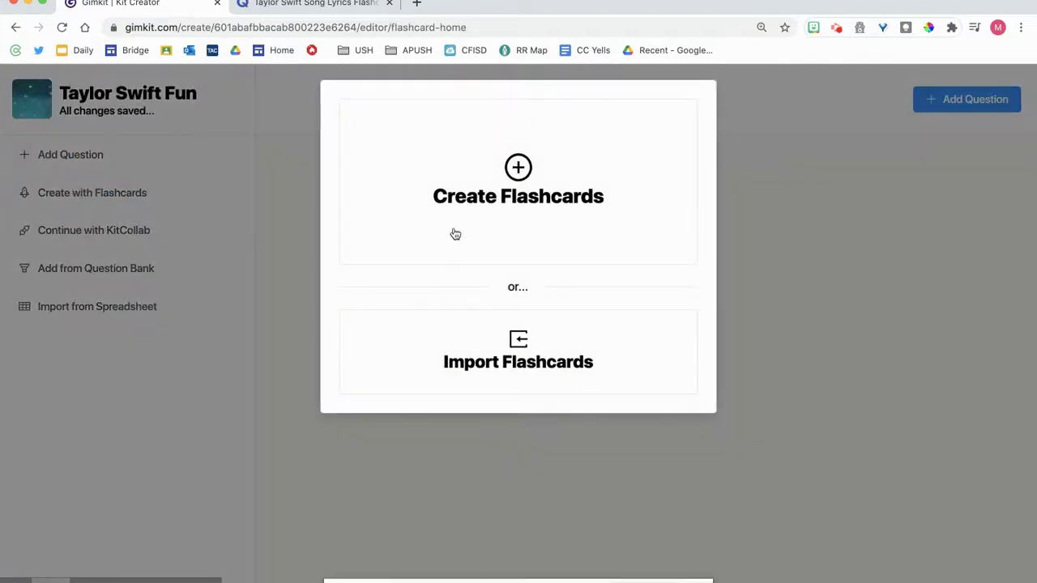
left_click(522, 348)
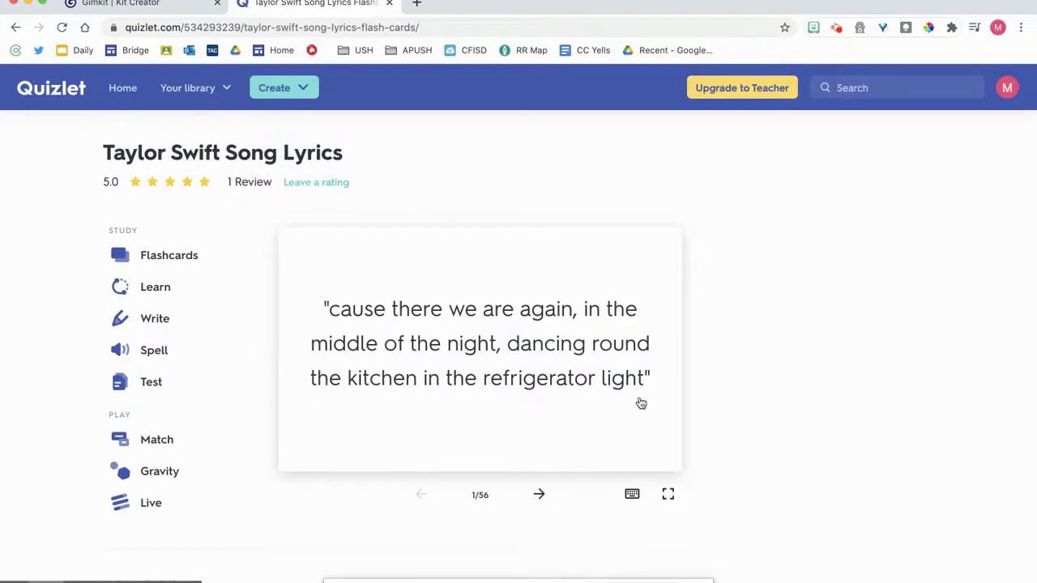
Step: Open the '...' more-options menu below the Quizlet set's flashcard viewer
scroll(643, 445, "down", 2)
left_click(676, 497)
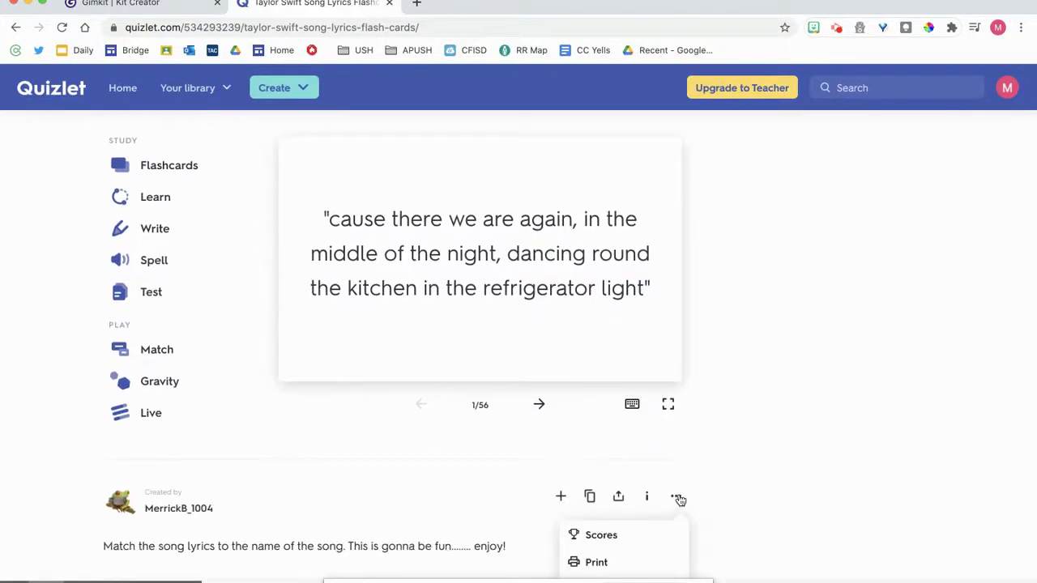
scroll(677, 499, "down", 3)
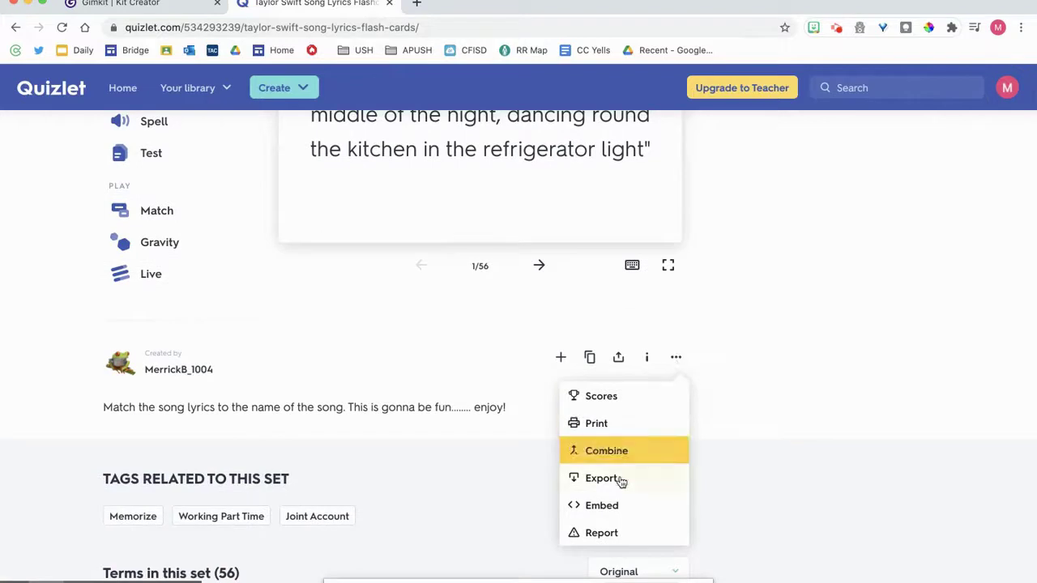
Step: Export the Quizlet set and copy its tab-separated, one-row-per-line text
left_click(619, 478)
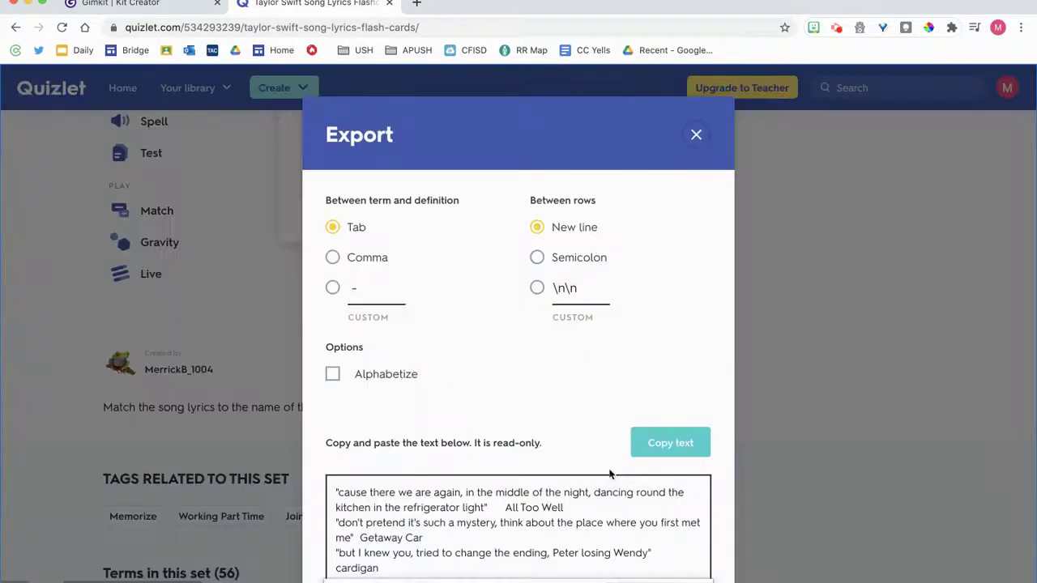
scroll(611, 476, "down", 2)
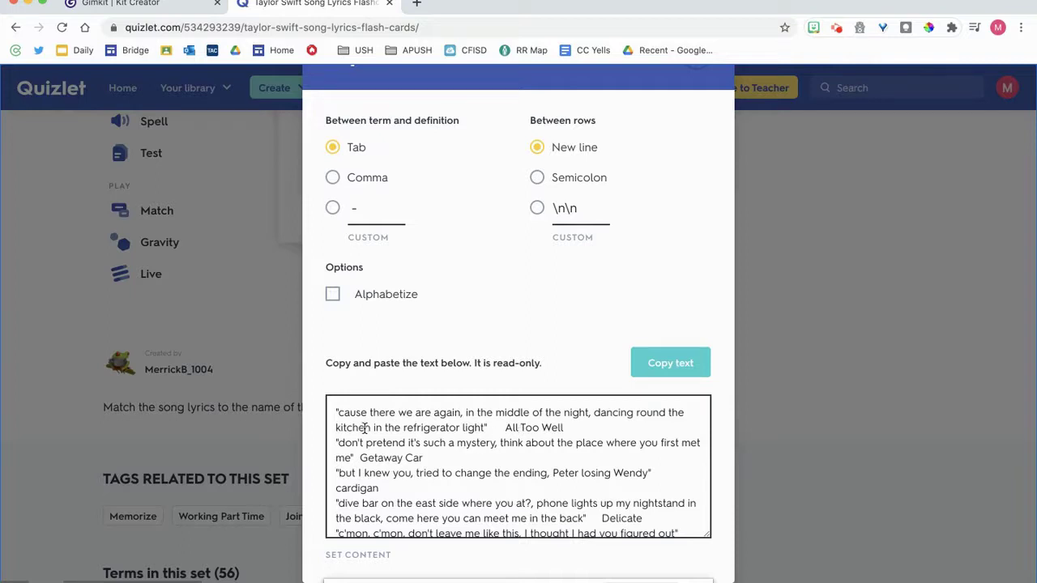
left_click_drag(328, 414, 653, 495)
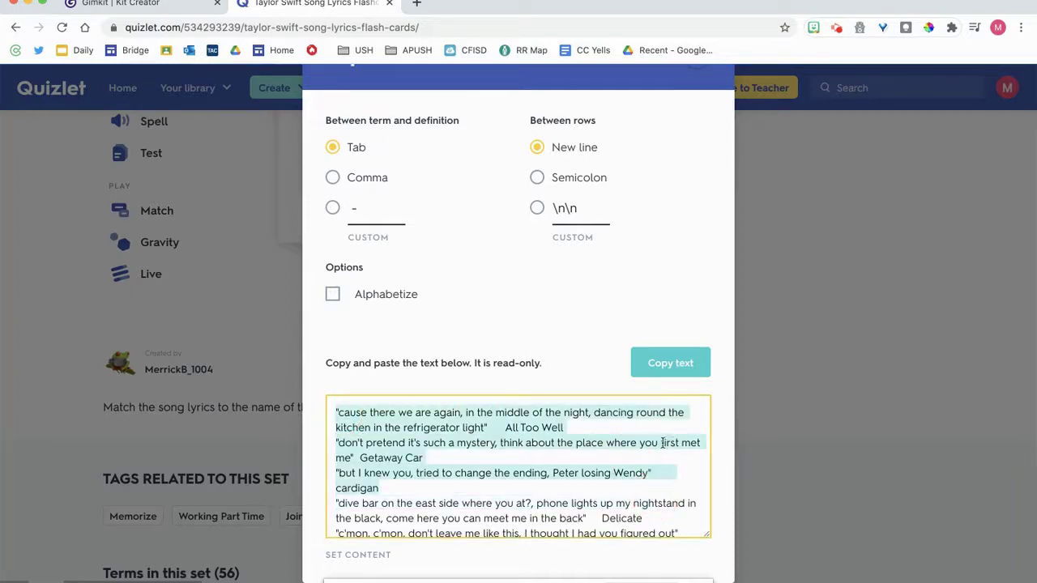
left_click(671, 367)
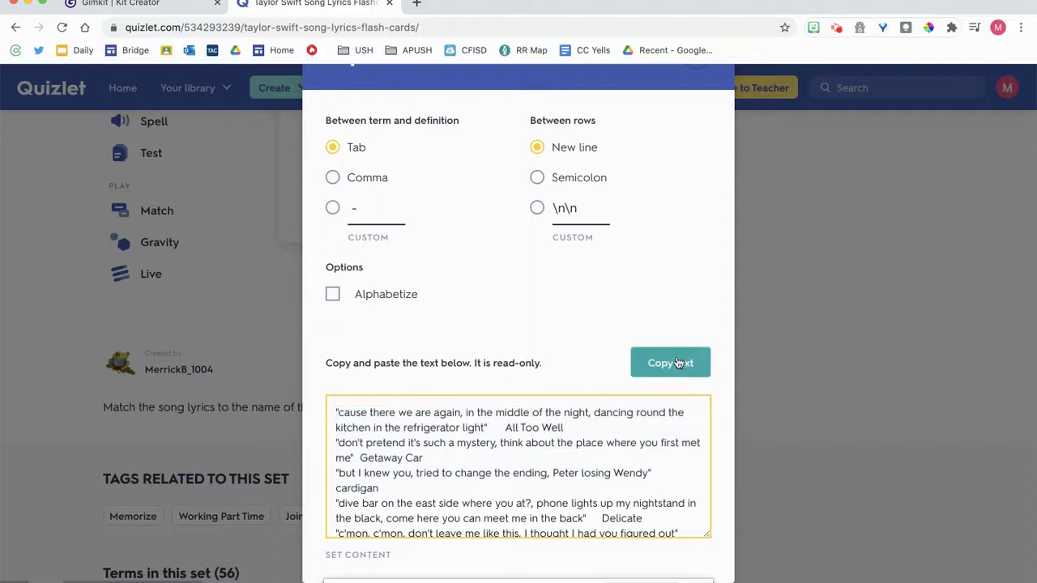
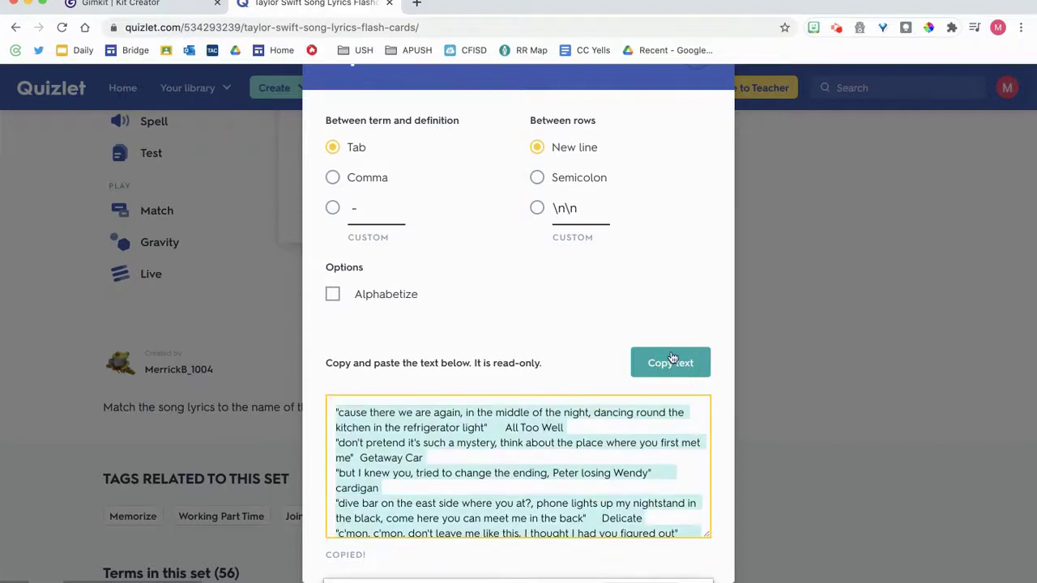
Step: Switch to the Gimkit Kit Creator tab showing the Import a Set box
left_click(122, 4)
Step: Create kit questions from the pasted lyric flashcards, review the first one, and begin a new question
key("super+v")
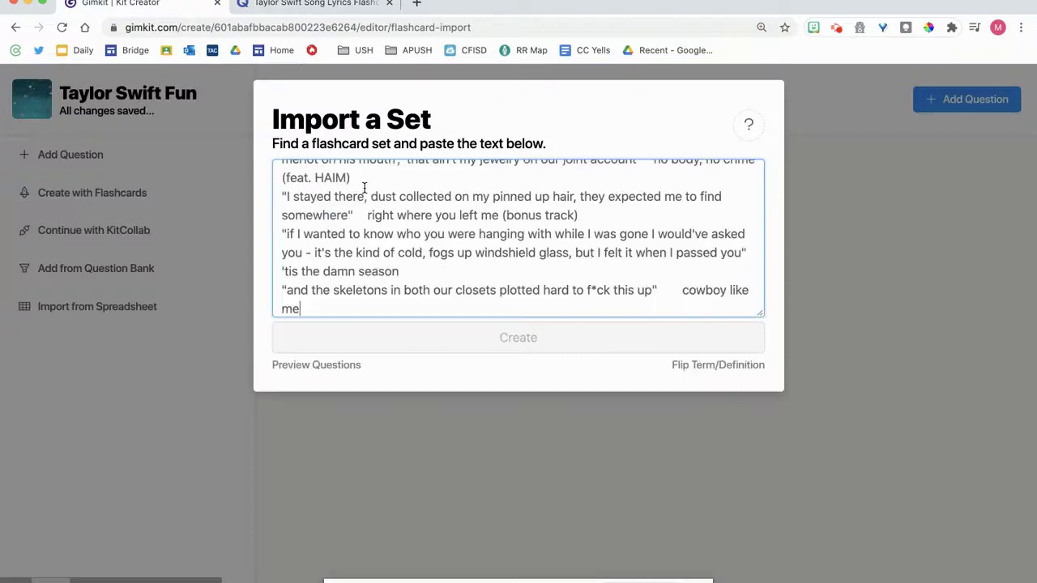
left_click(497, 338)
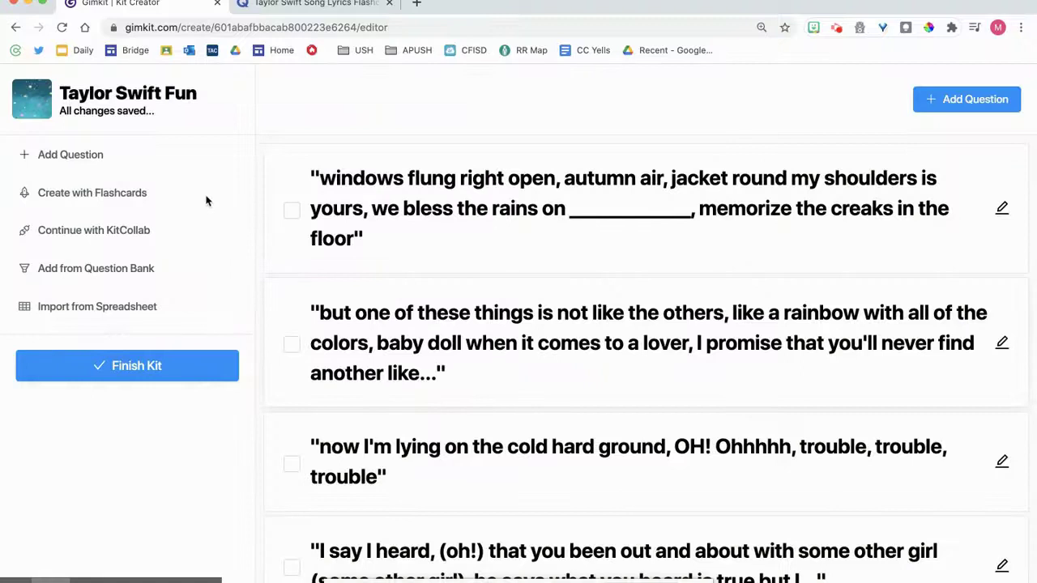
left_click(293, 212)
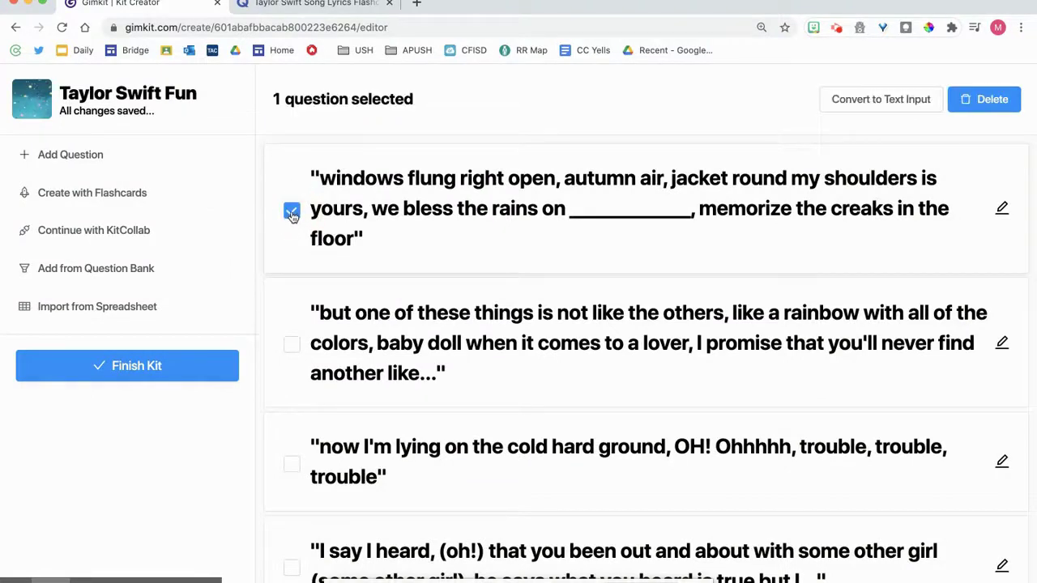
left_click(293, 212)
left_click(600, 238)
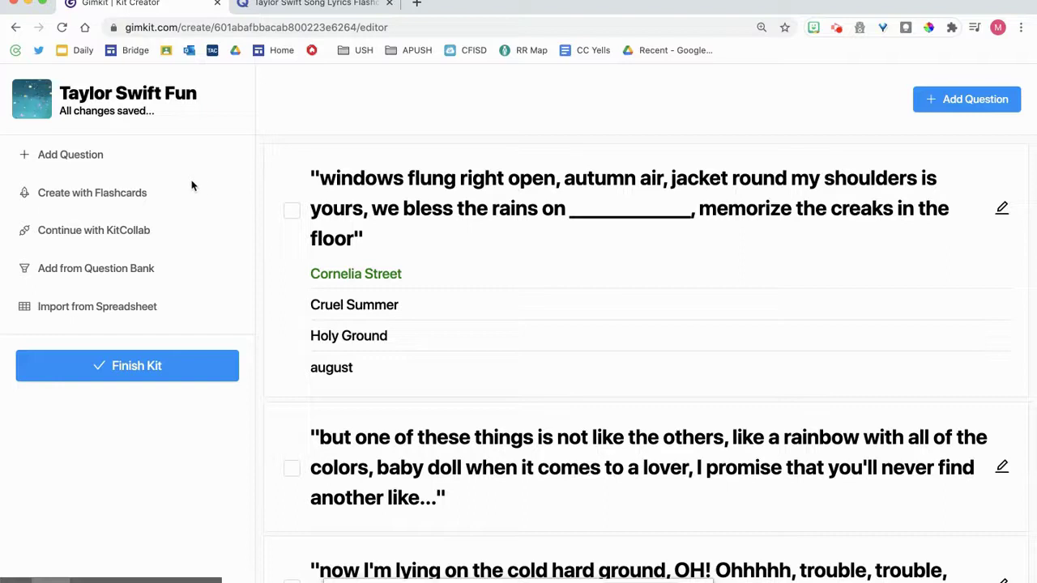
left_click(81, 156)
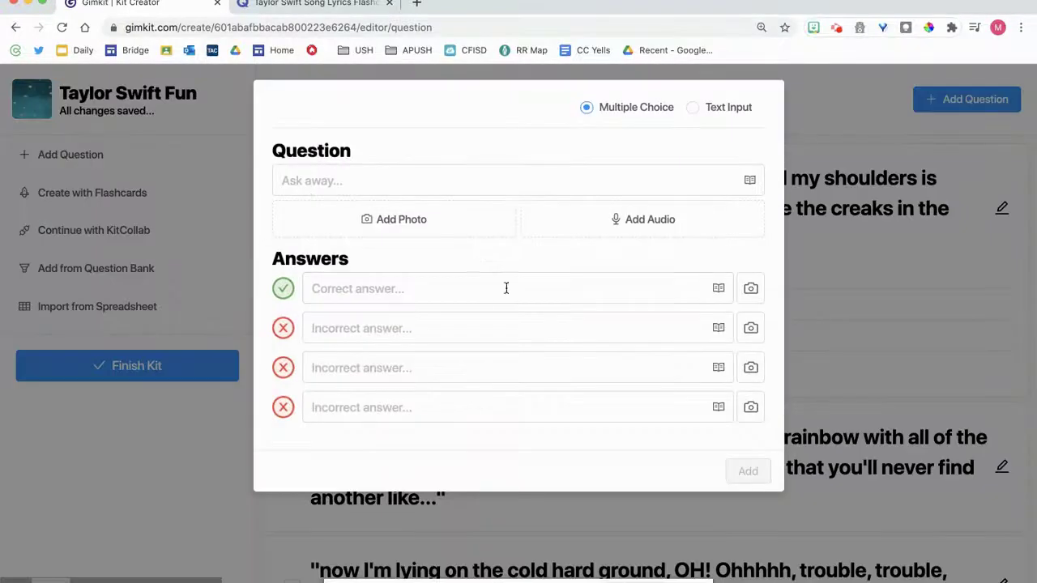
Step: Write 'What state was Taylor Swift born in' with correct answer PA and wrong answers TN, TX, NY
left_click(471, 180)
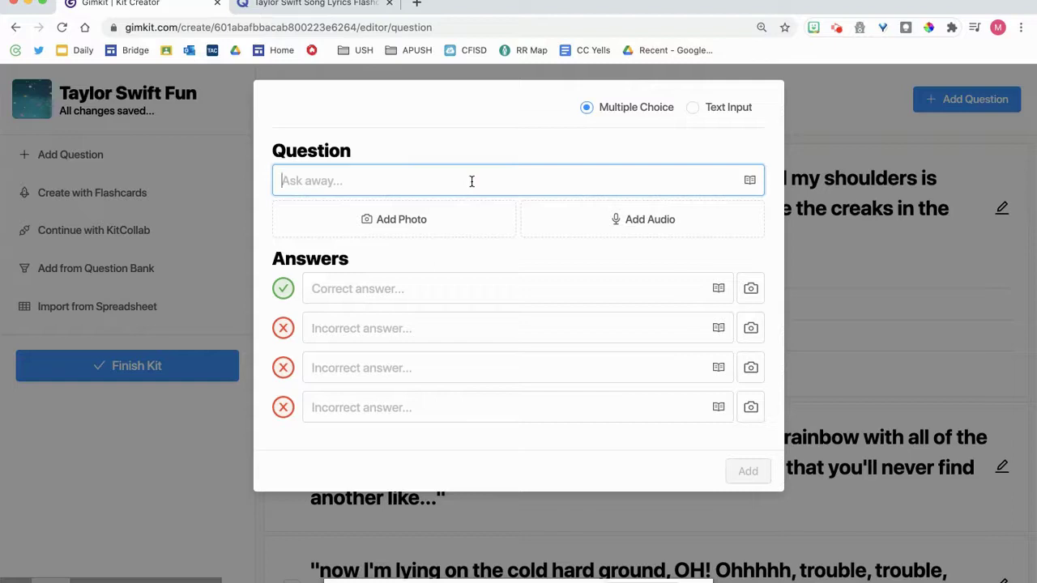
type("What state was Taylor S")
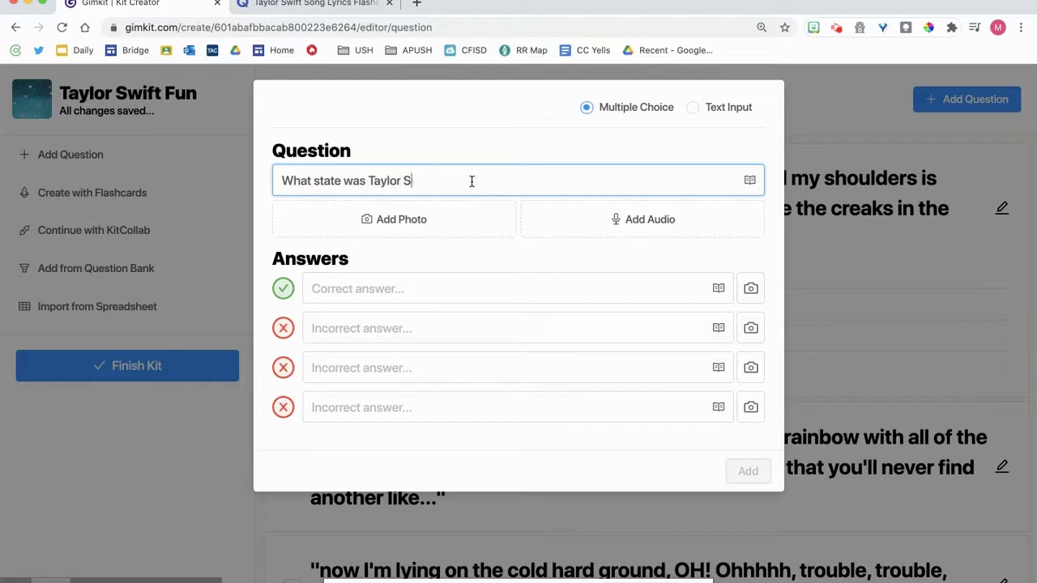
type("wift bopr")
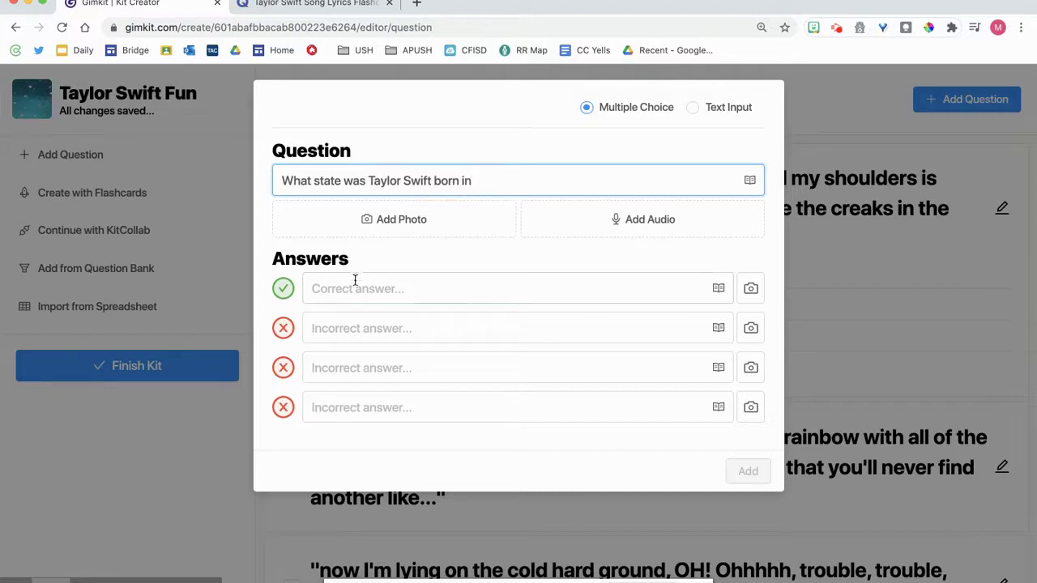
left_click(350, 289)
type("PA")
left_click(310, 330)
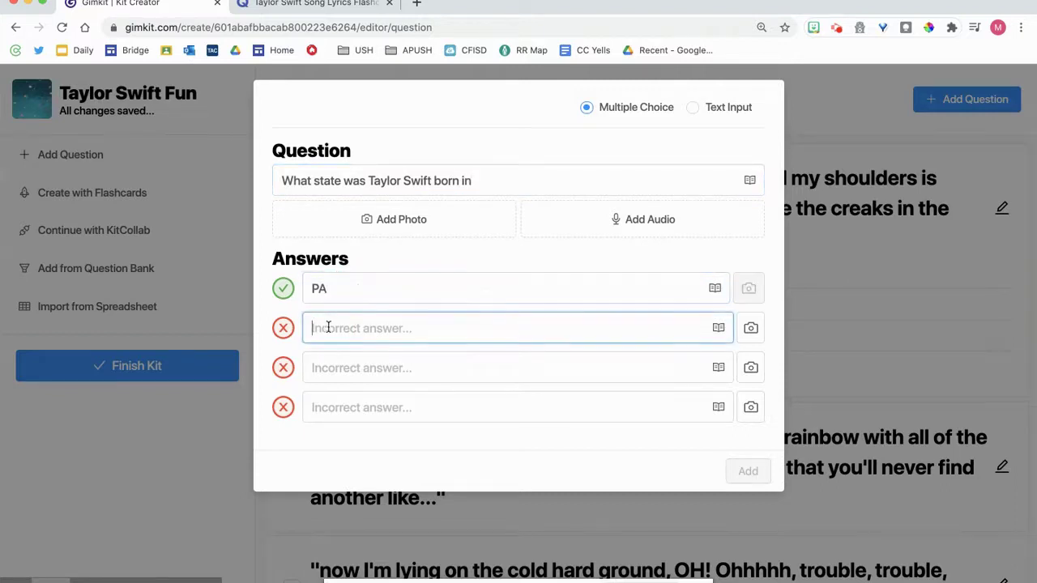
type("TN")
left_click(317, 366)
type("TX")
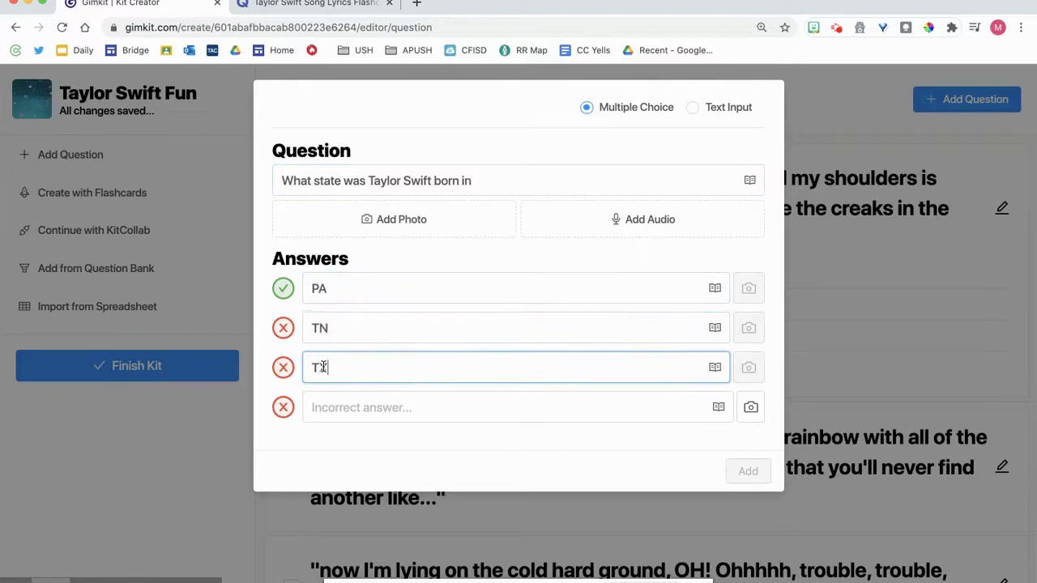
left_click(316, 415)
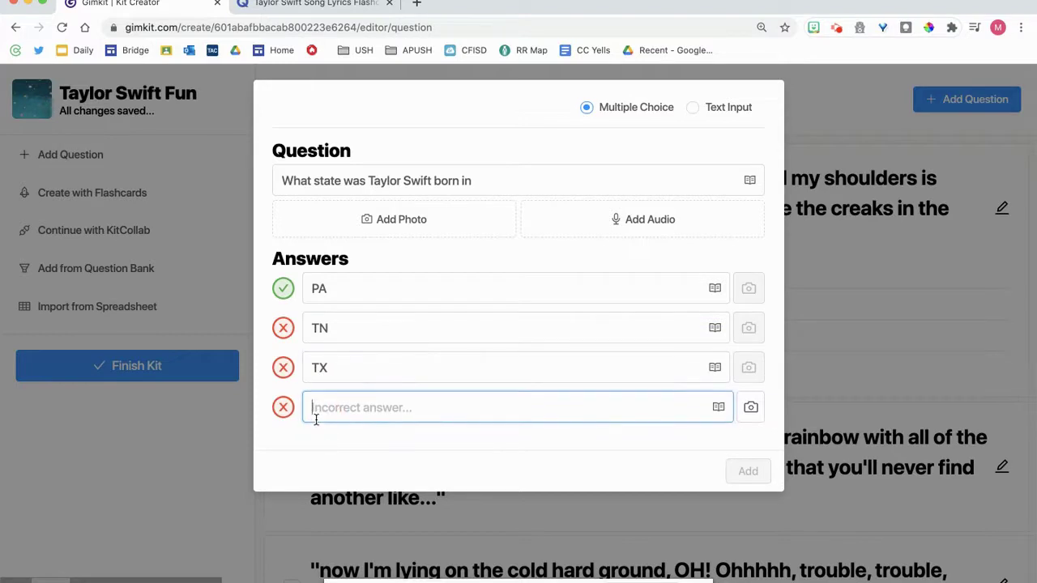
type("NY")
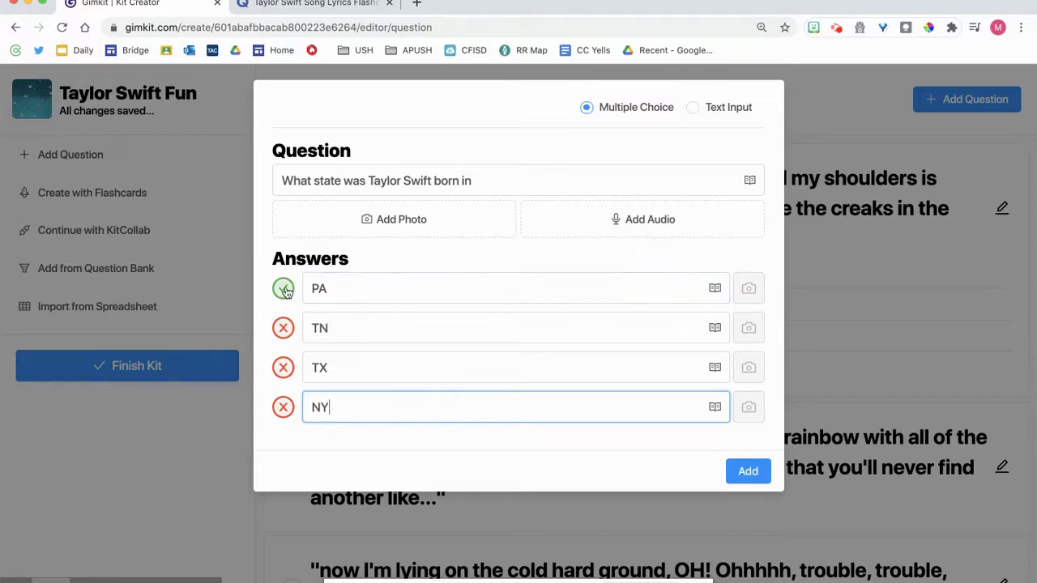
Step: Keep TX as a wrong answer and save the birth-state question to the kit
left_click(283, 369)
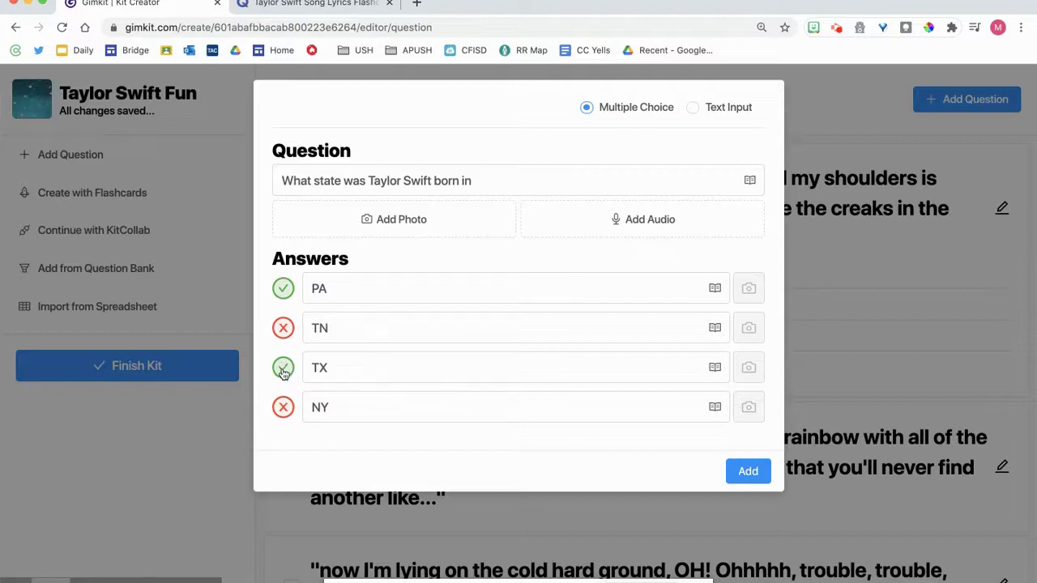
left_click(283, 369)
left_click(749, 472)
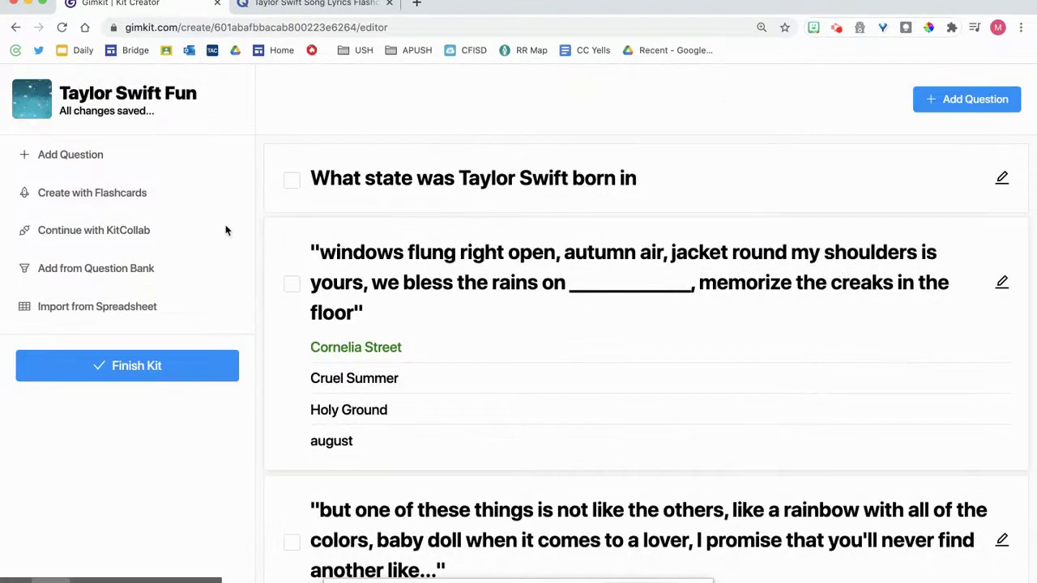
Step: Write a new question: in Daylight, Swift says she was "burning red" but now realizes it's..
left_click(964, 109)
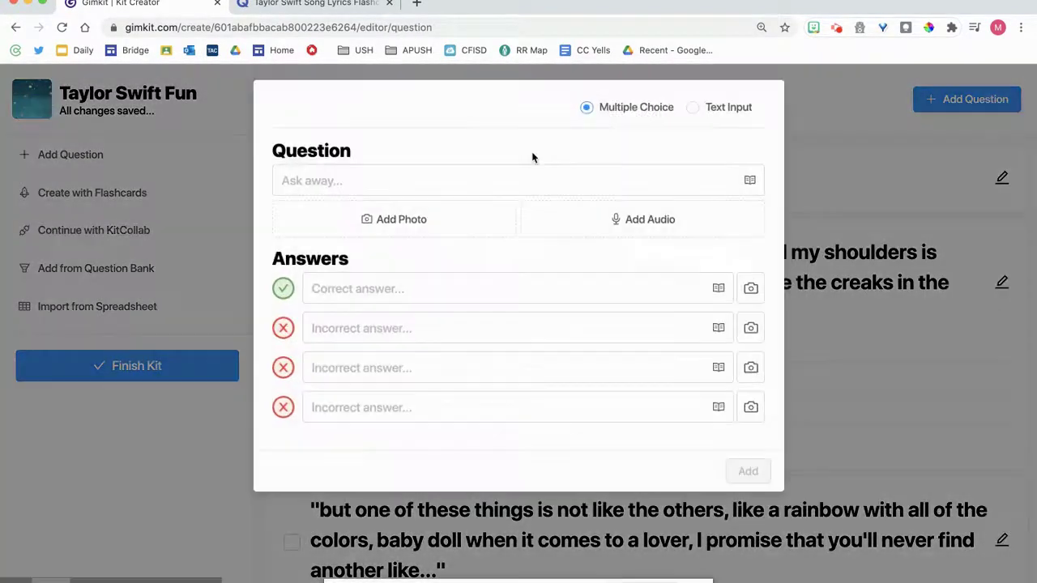
left_click(505, 180)
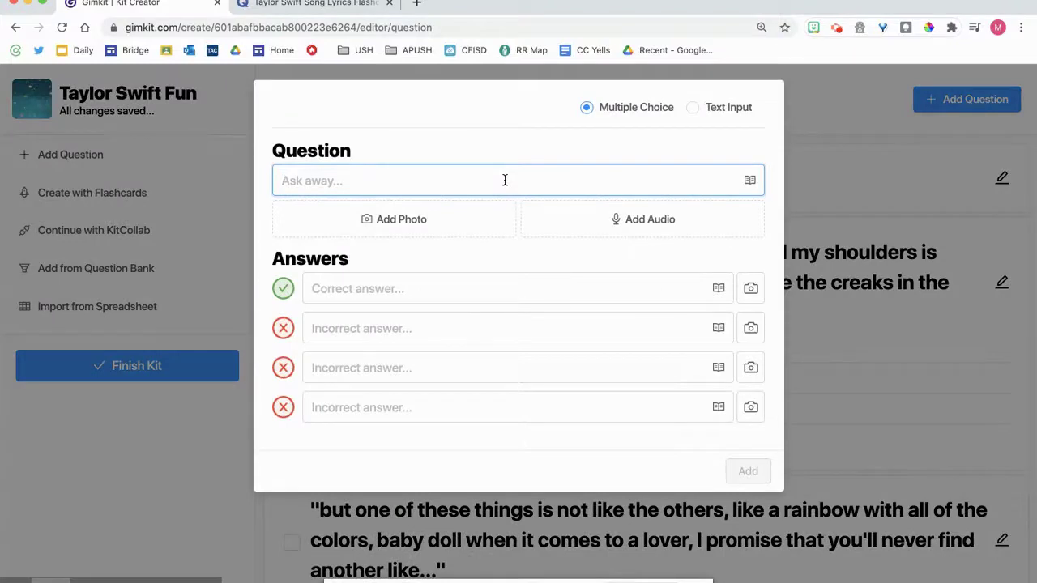
type("In the song Daylight ")
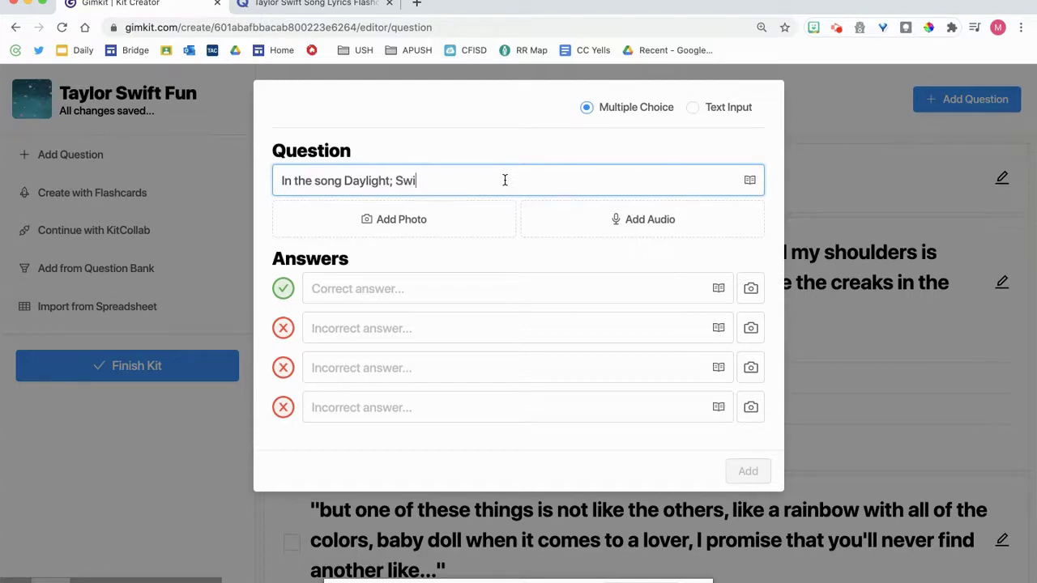
type(" Swift says she wo")
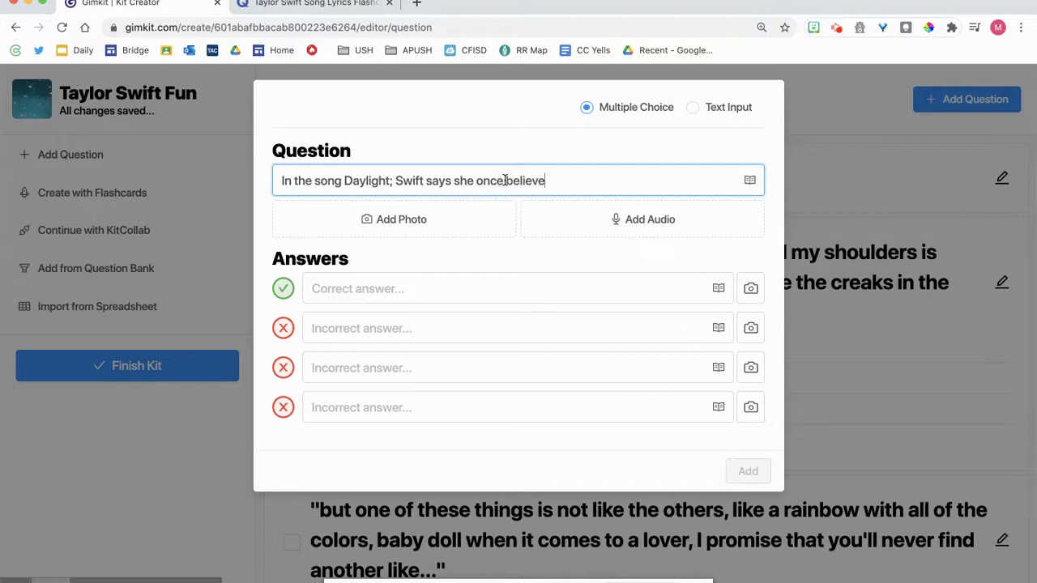
type("was \"burning r")
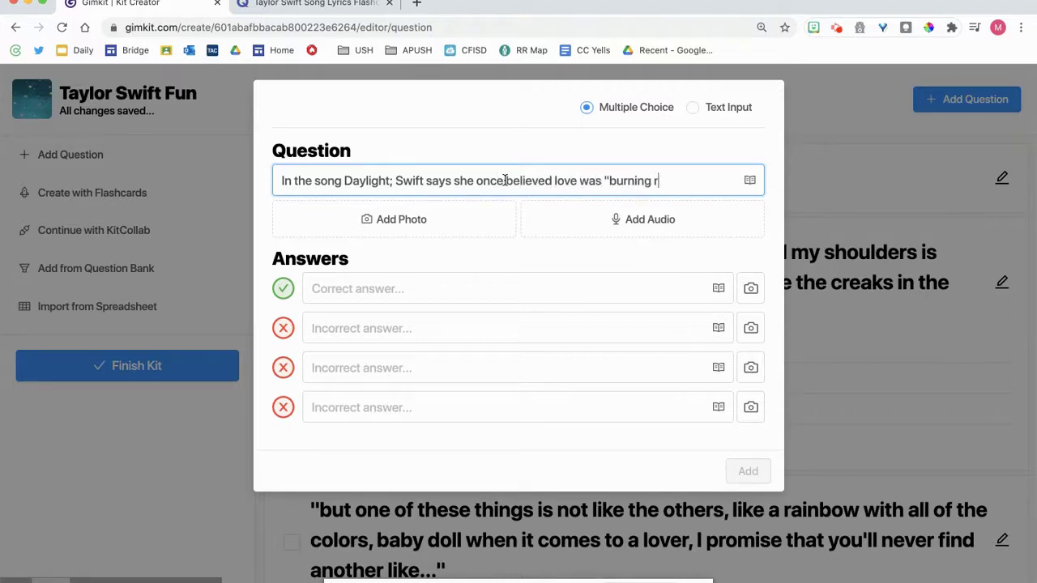
type("ed\" but now realizes it's...")
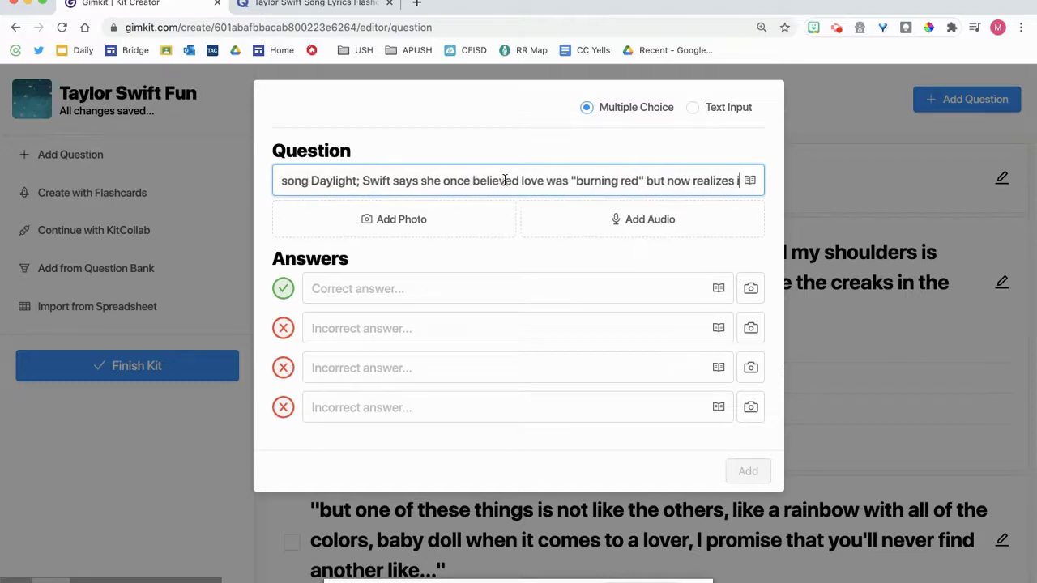
key("BackSpace")
key("BackSpace")
key("BackSpace")
key("BackSpace")
key("BackSpace")
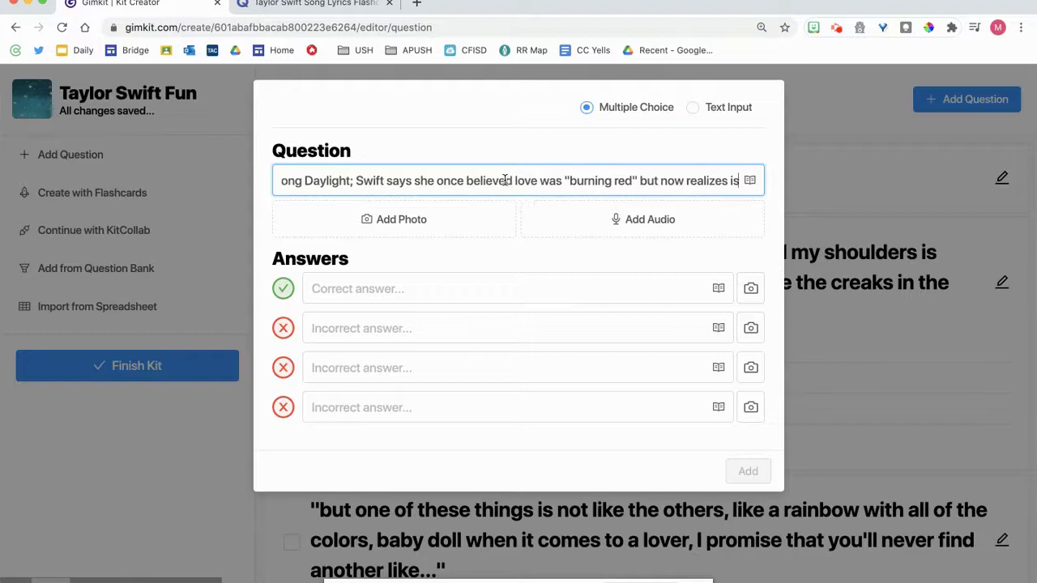
type("s....")
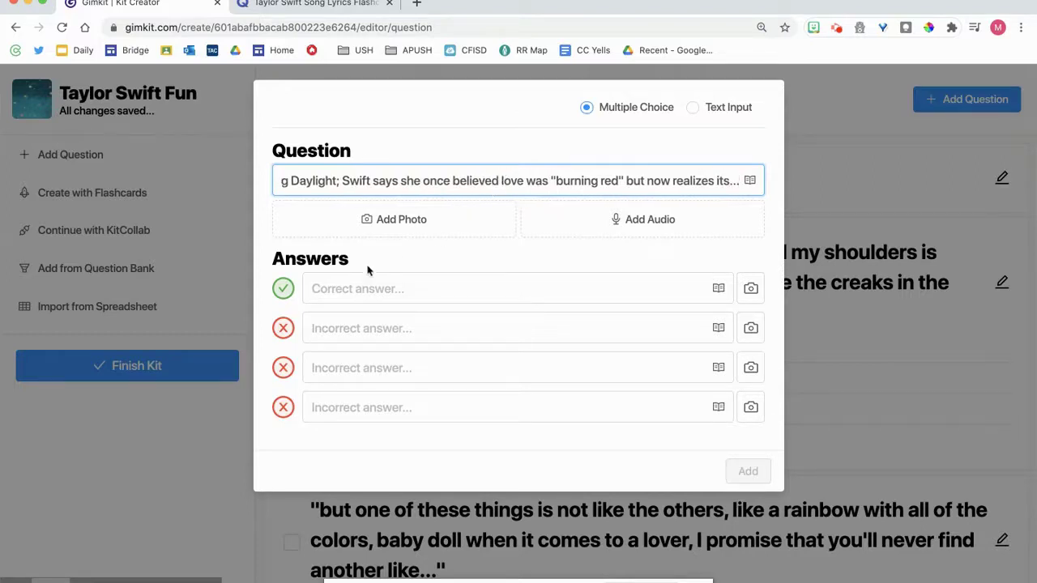
left_click(674, 324)
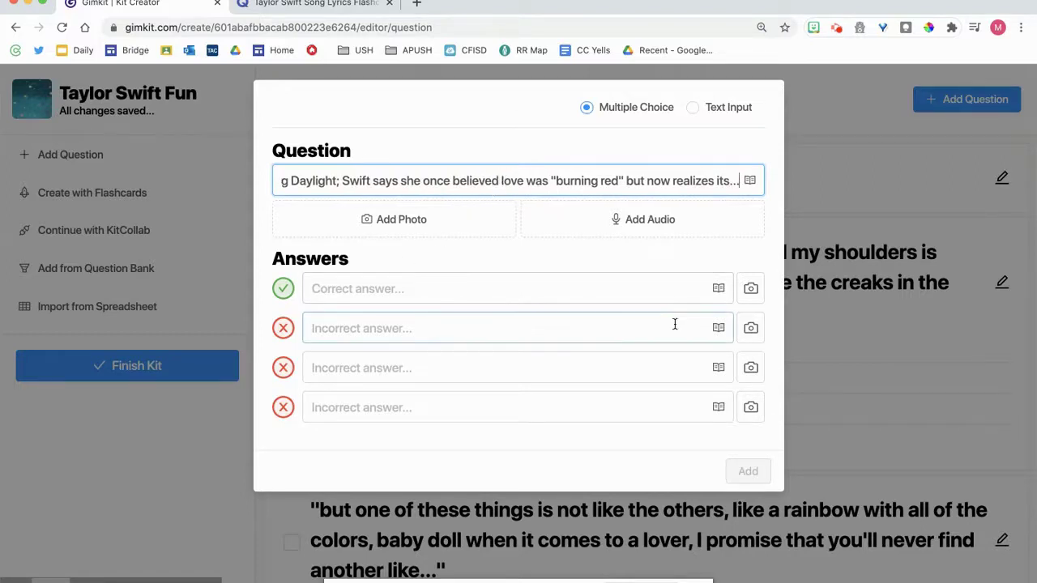
left_click(752, 290)
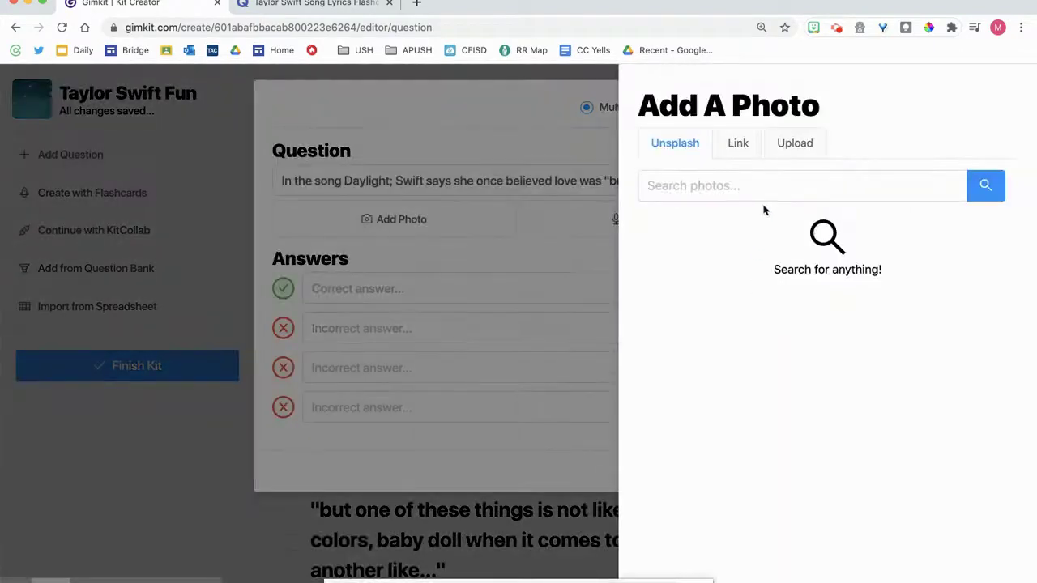
Step: Give the correct answer a 'golden' photo and the first incorrect answer a 'blue' photo
left_click(742, 193)
type("golden")
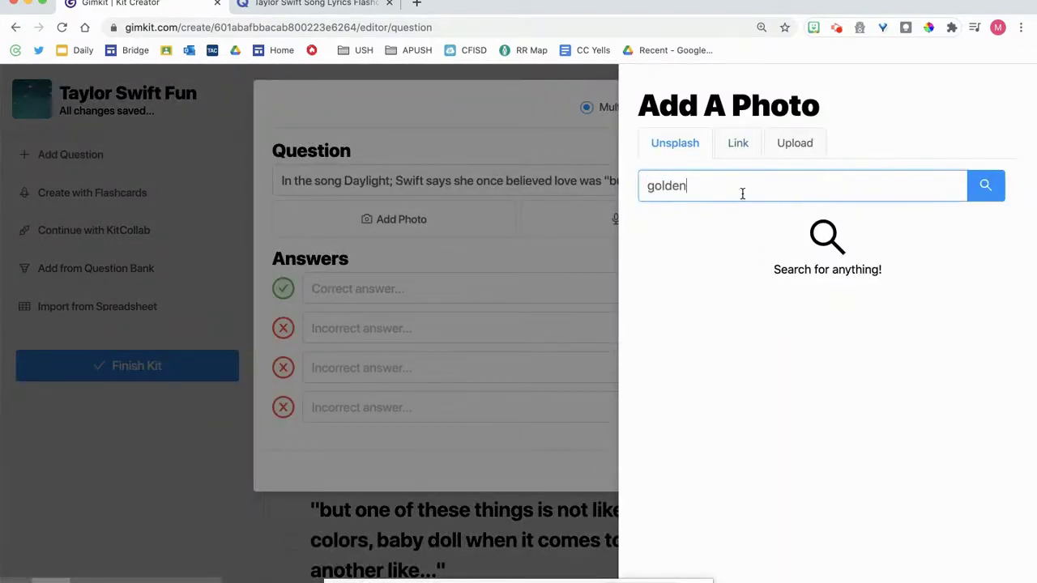
key("Return")
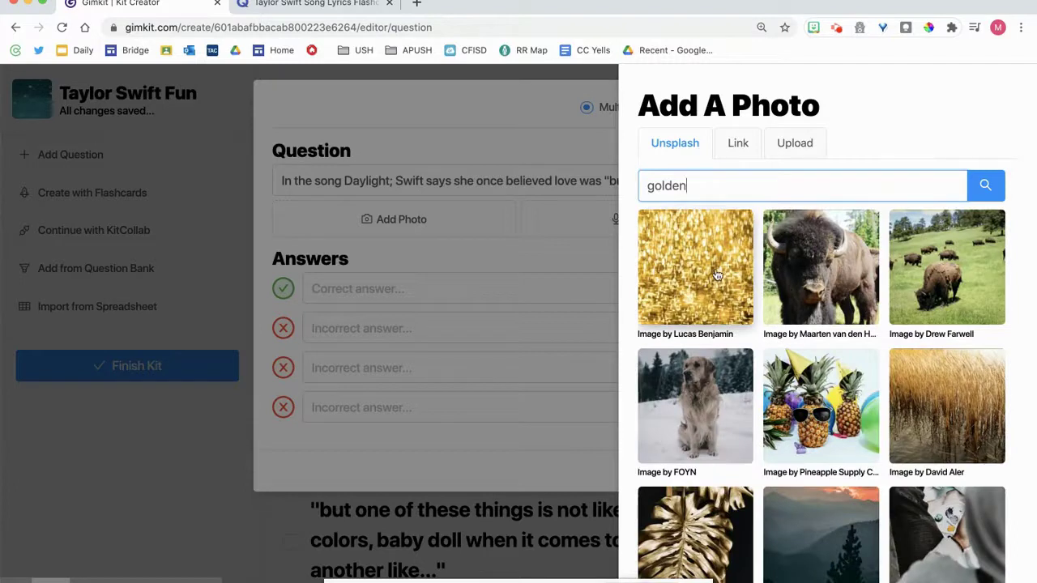
left_click(713, 273)
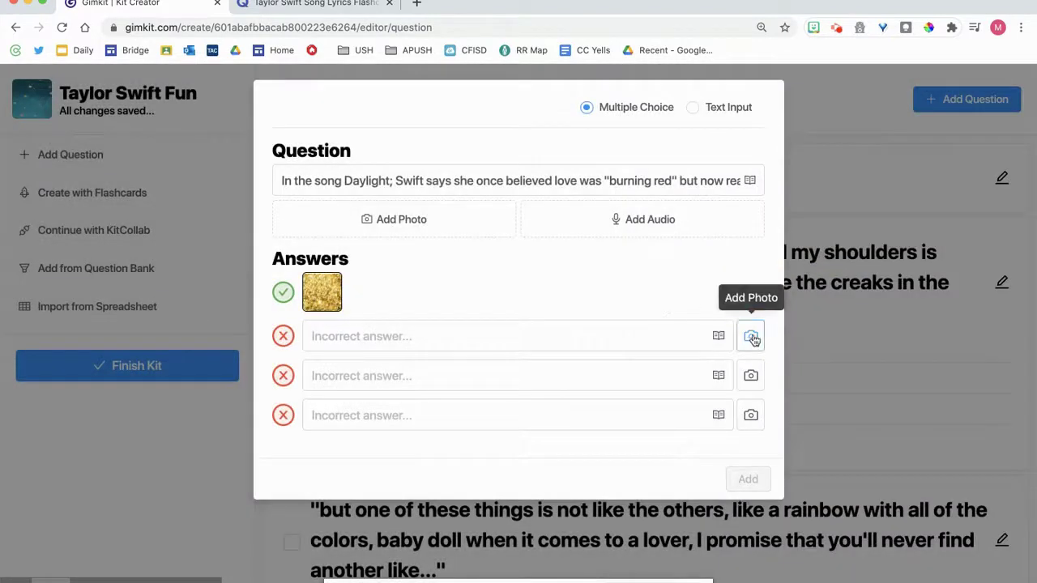
left_click(751, 335)
left_click(760, 181)
type("blue")
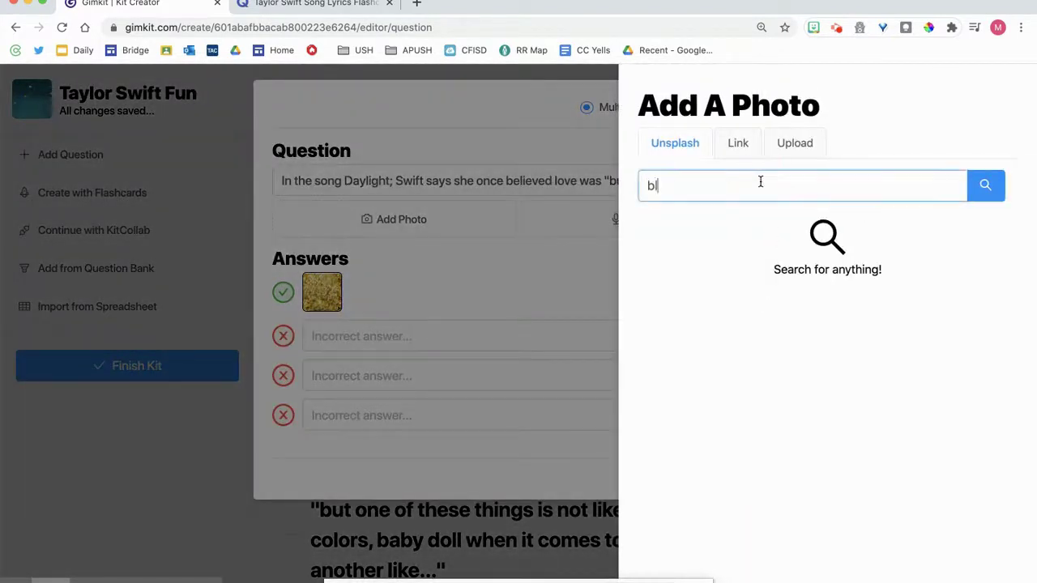
key("Return")
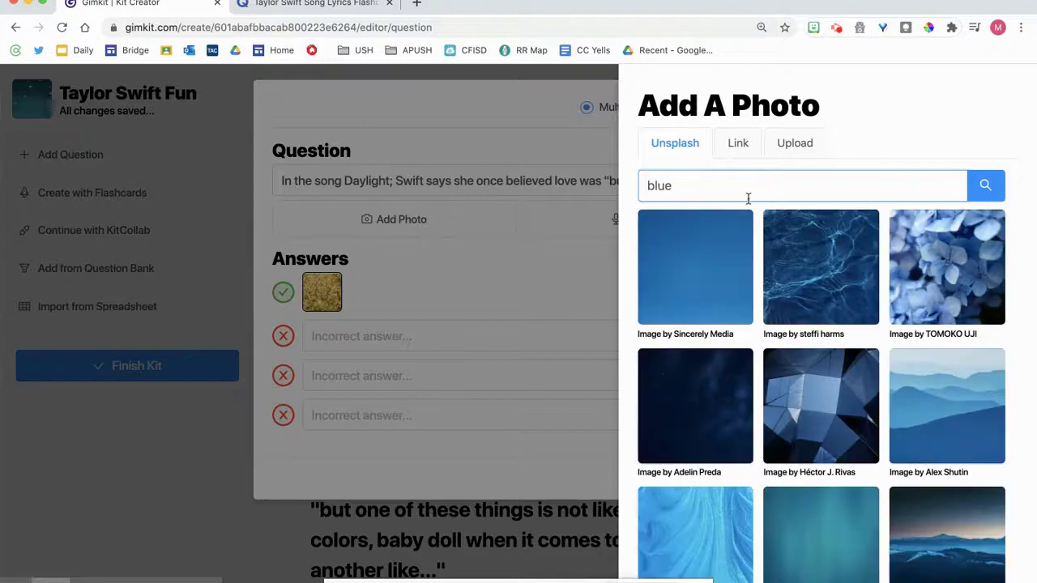
left_click(815, 261)
Step: Add 'green' and 'gray' photos to the remaining incorrect answers and save the question
left_click(750, 383)
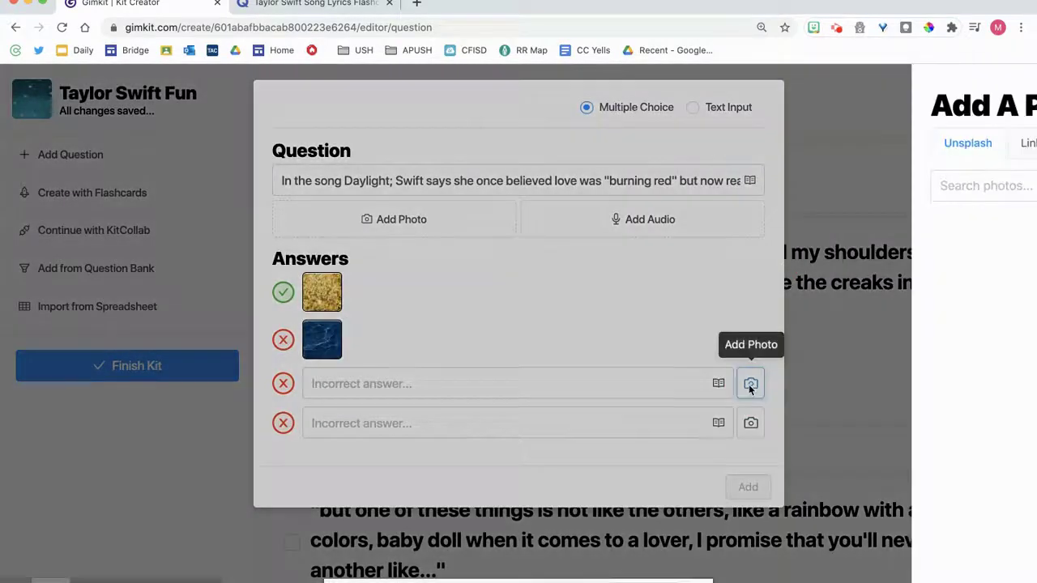
left_click(808, 179)
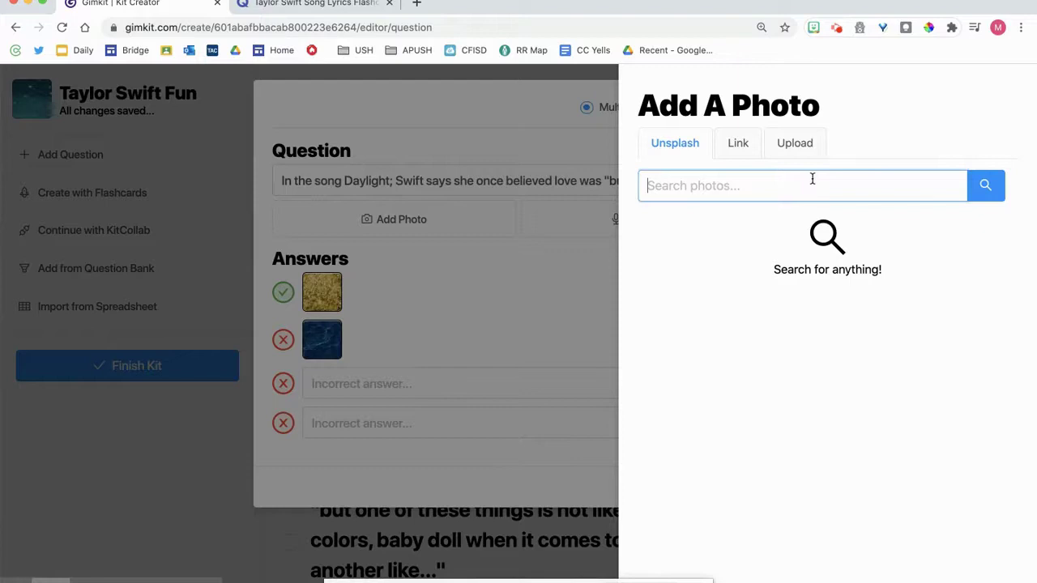
type("green")
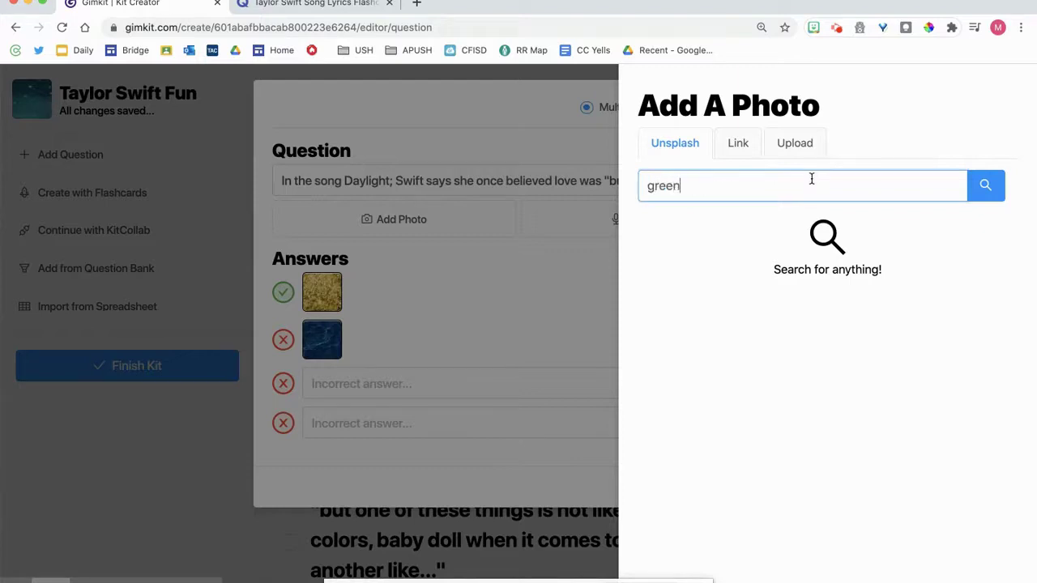
key("Return")
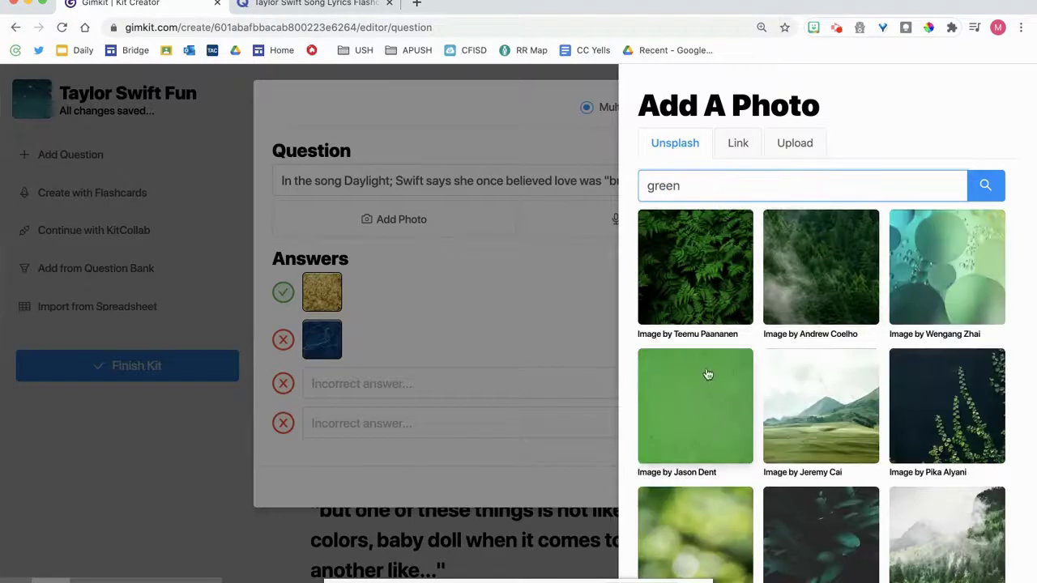
left_click(694, 273)
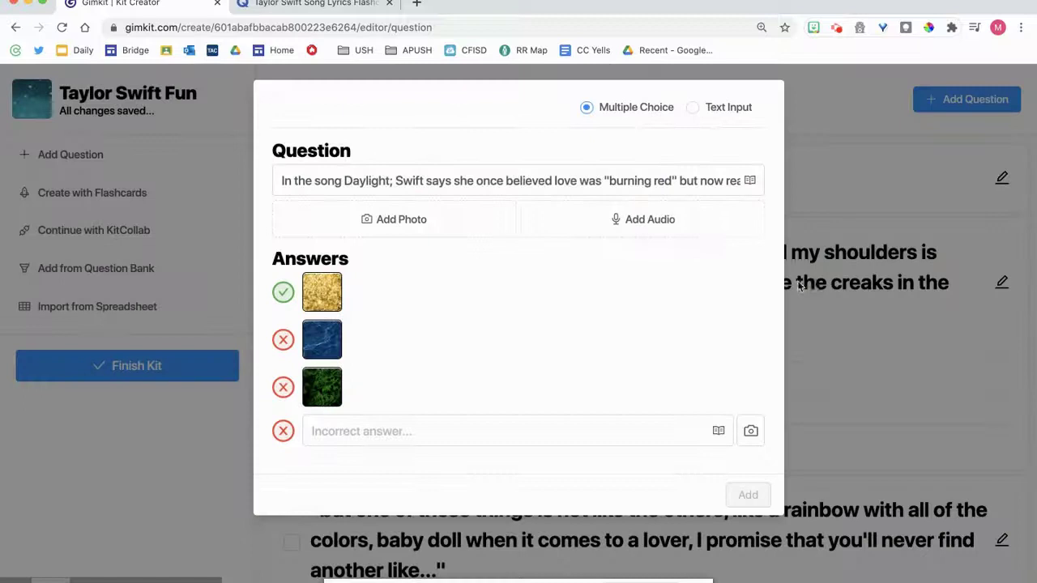
left_click(754, 434)
left_click(750, 184)
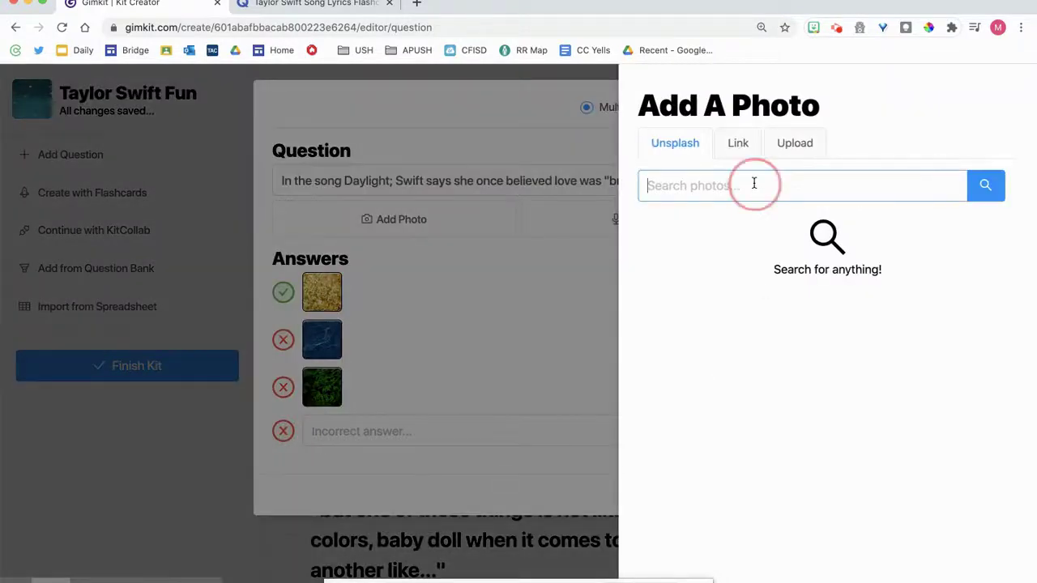
type("gra")
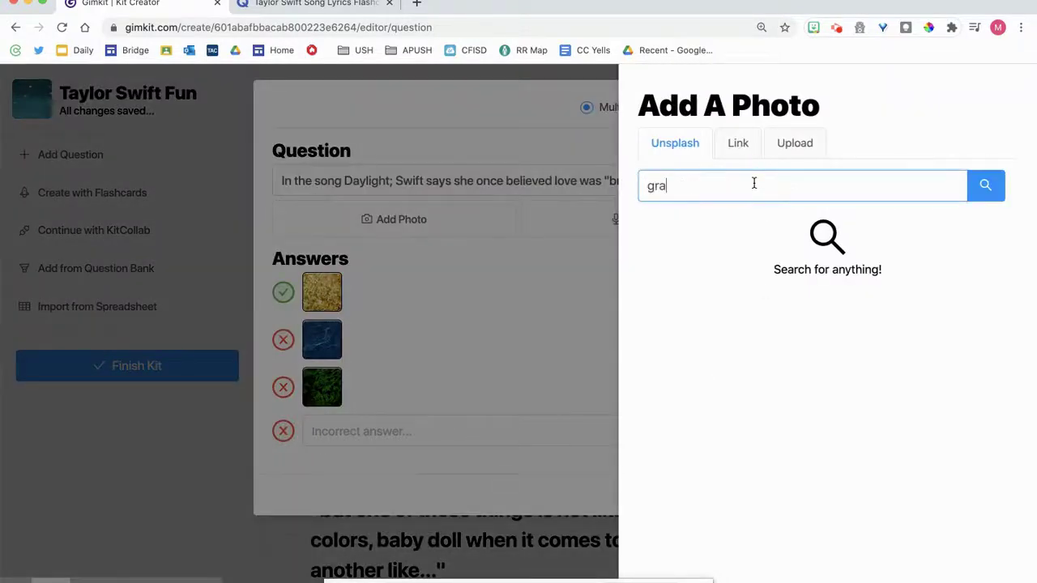
type("y")
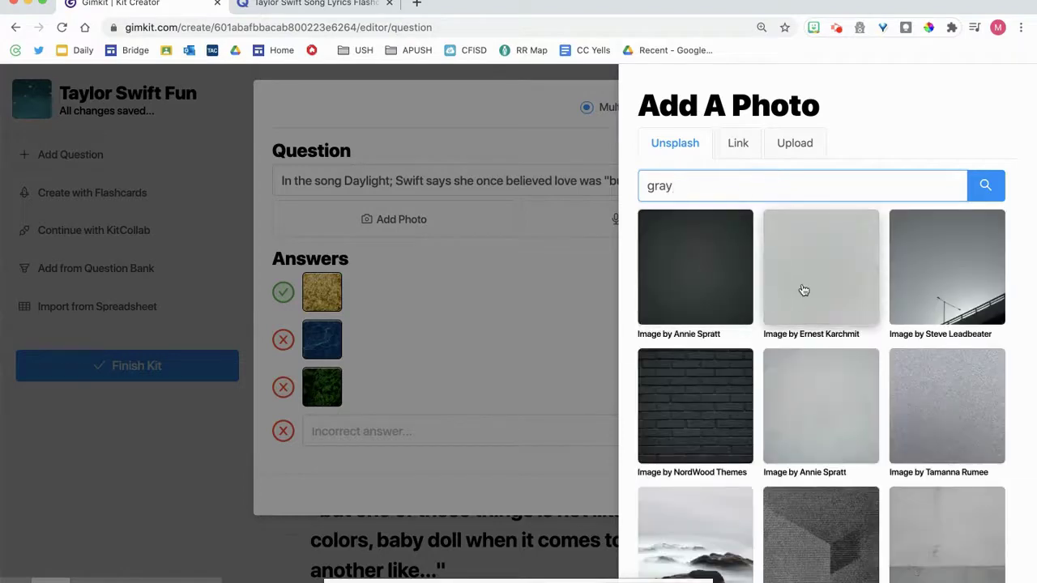
left_click(824, 548)
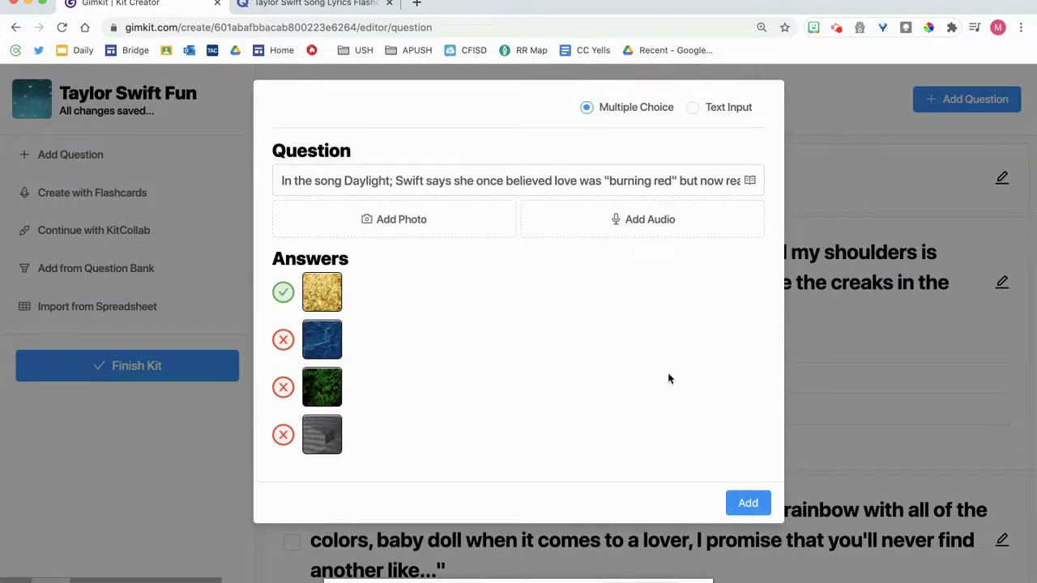
left_click(748, 504)
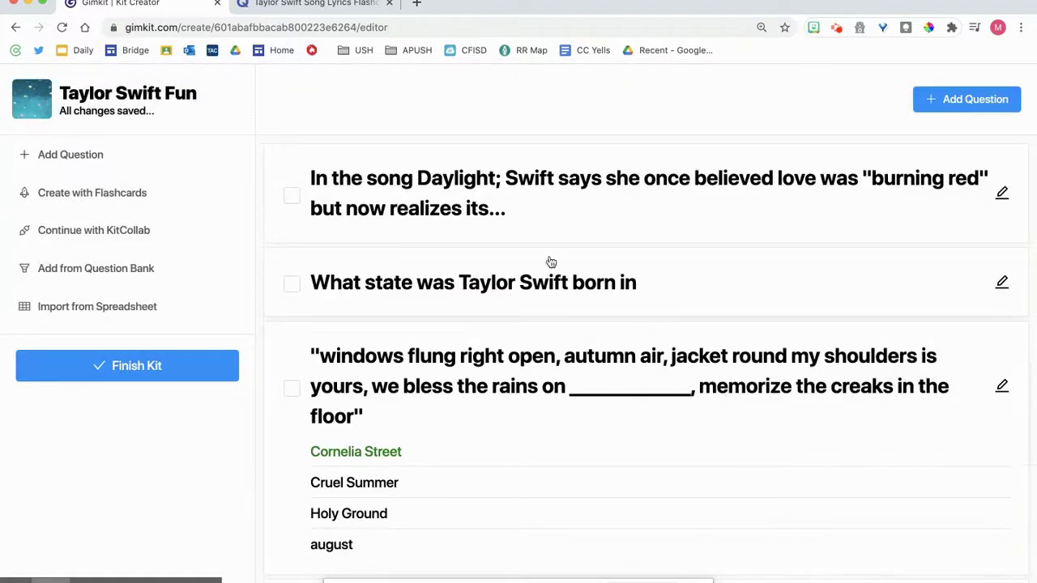
Step: Add the '5th album' and 'mom' questions from the 34-question taylor swift kit in the question bank
left_click(81, 269)
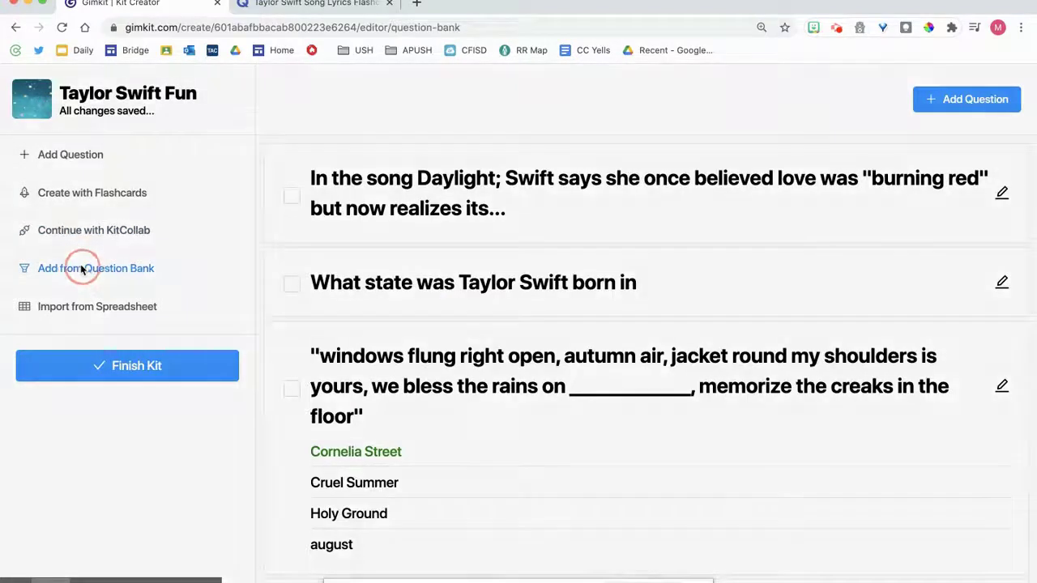
type("T")
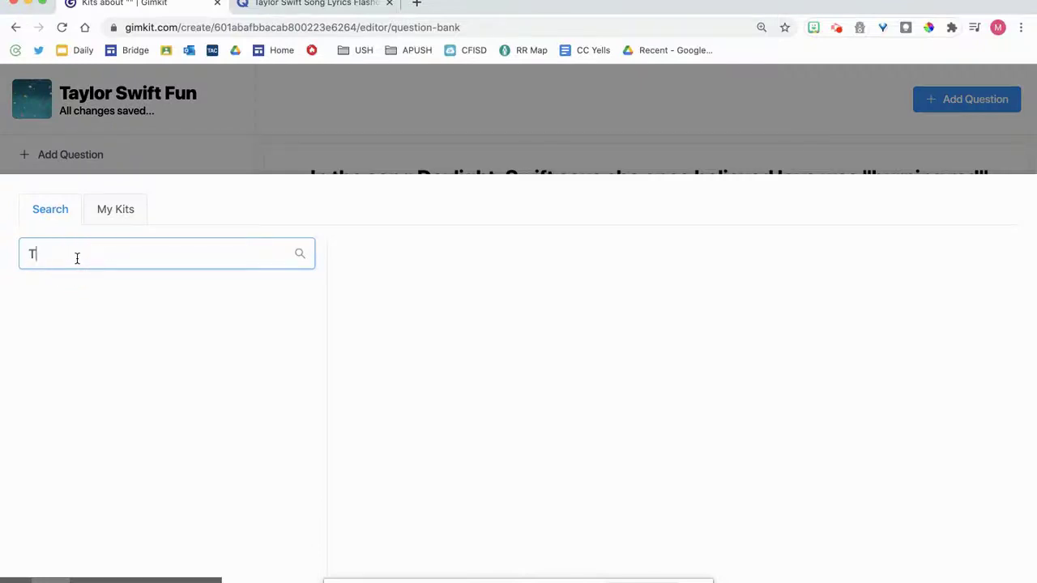
type("aylor Swift")
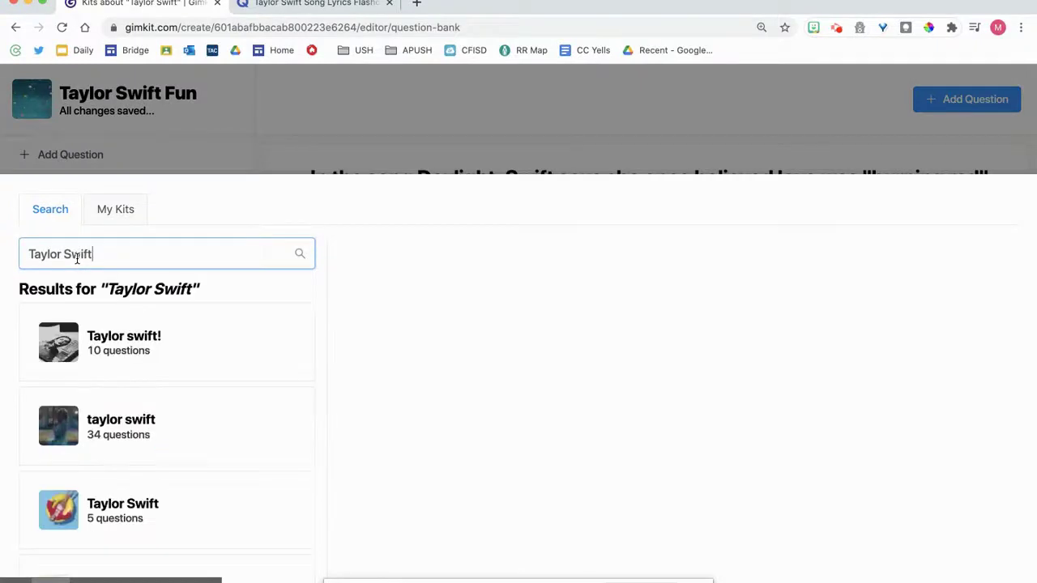
left_click(225, 345)
left_click(189, 427)
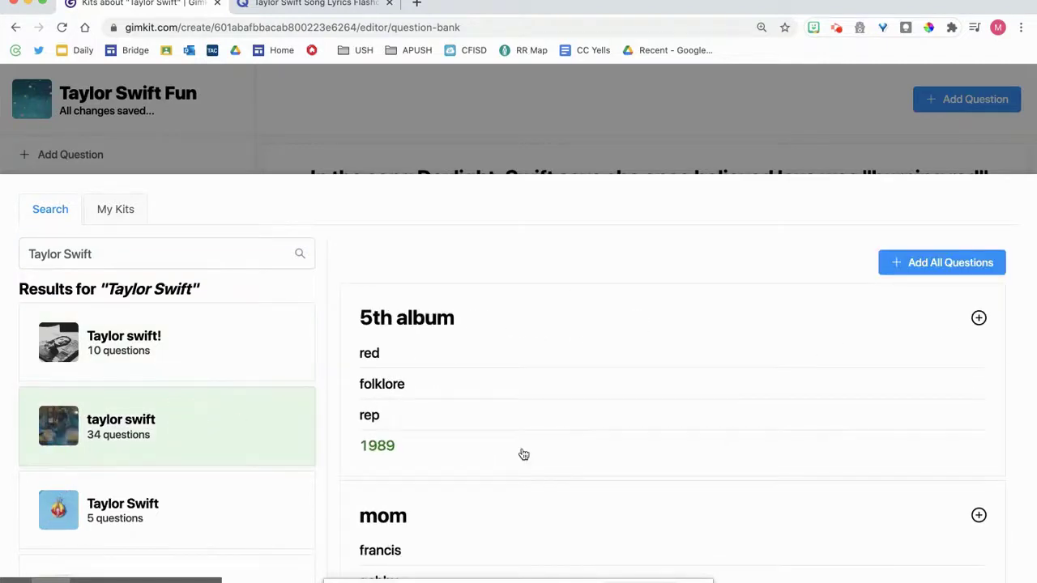
scroll(521, 454, "down", 2)
scroll(521, 453, "up", 2)
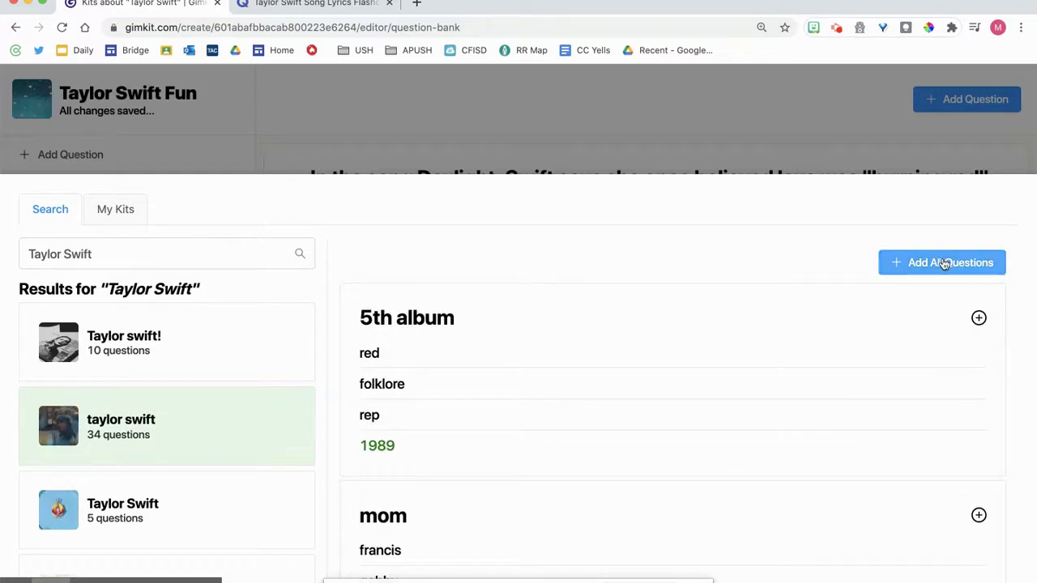
left_click(978, 319)
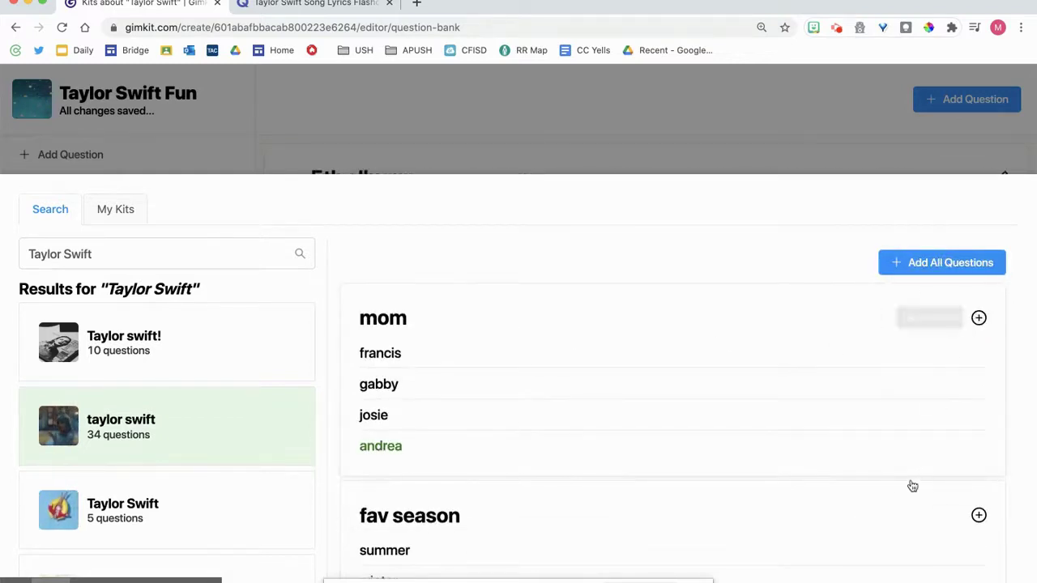
left_click(978, 318)
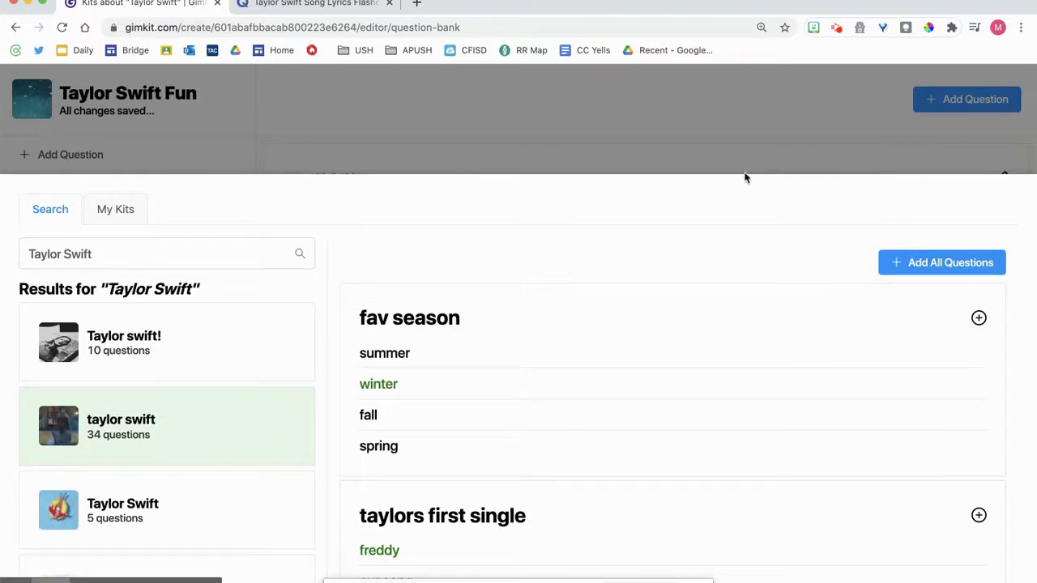
left_click(743, 143)
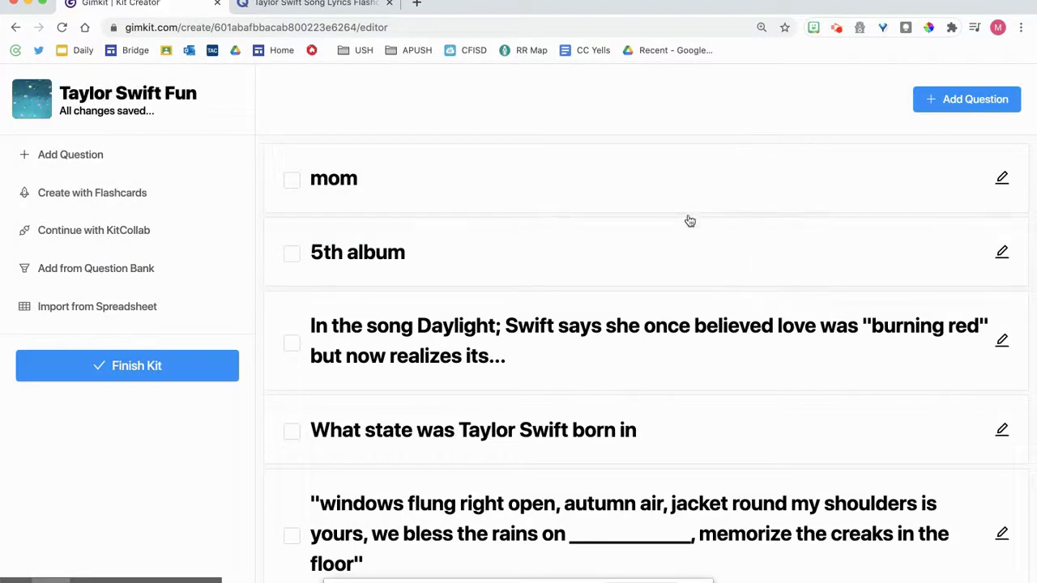
Step: Expand the 5th album and mom questions to review their answers
left_click(581, 243)
left_click(559, 179)
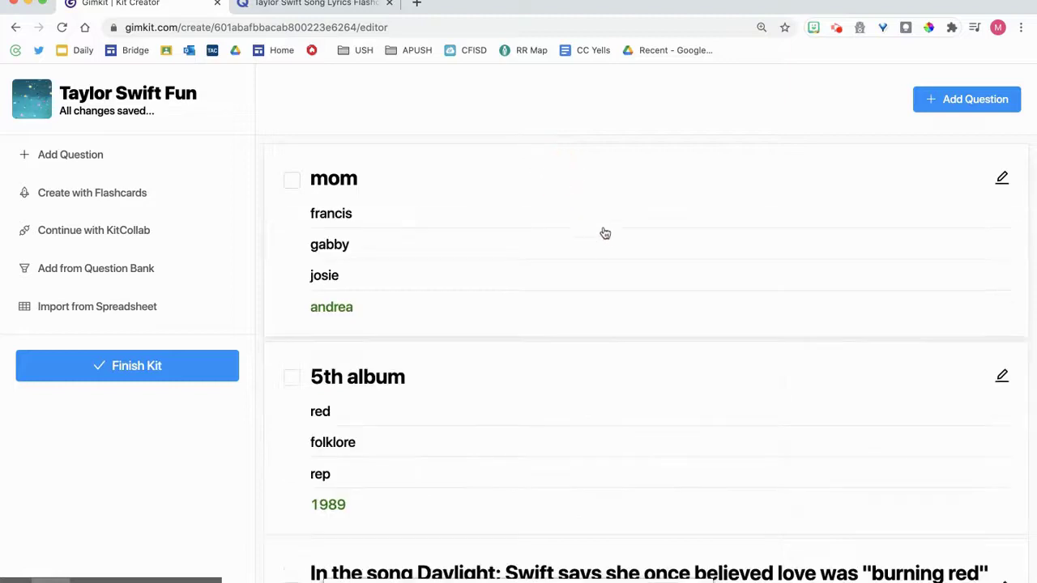
mouse_move(94, 559)
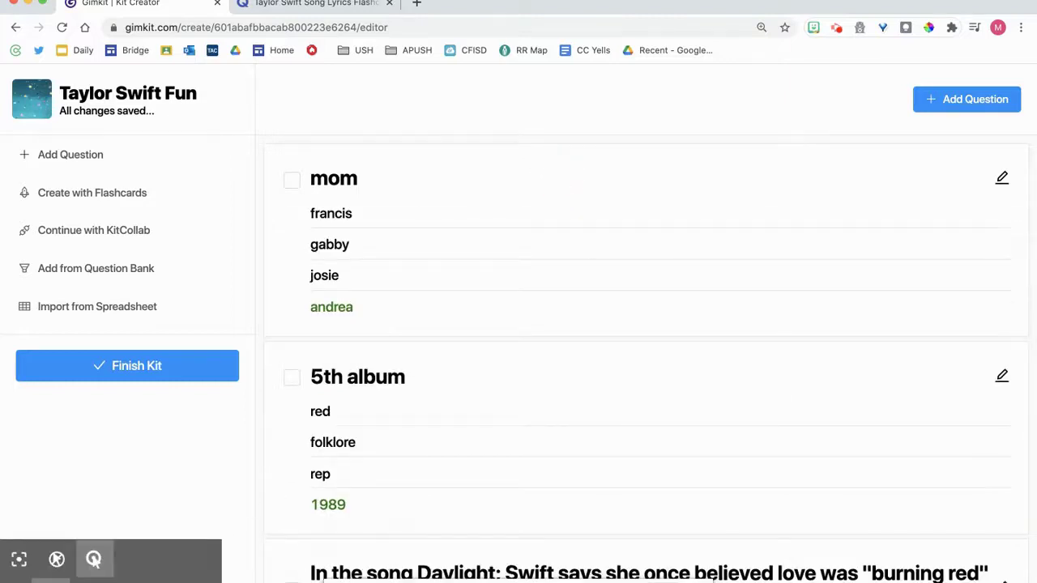
left_click(836, 31)
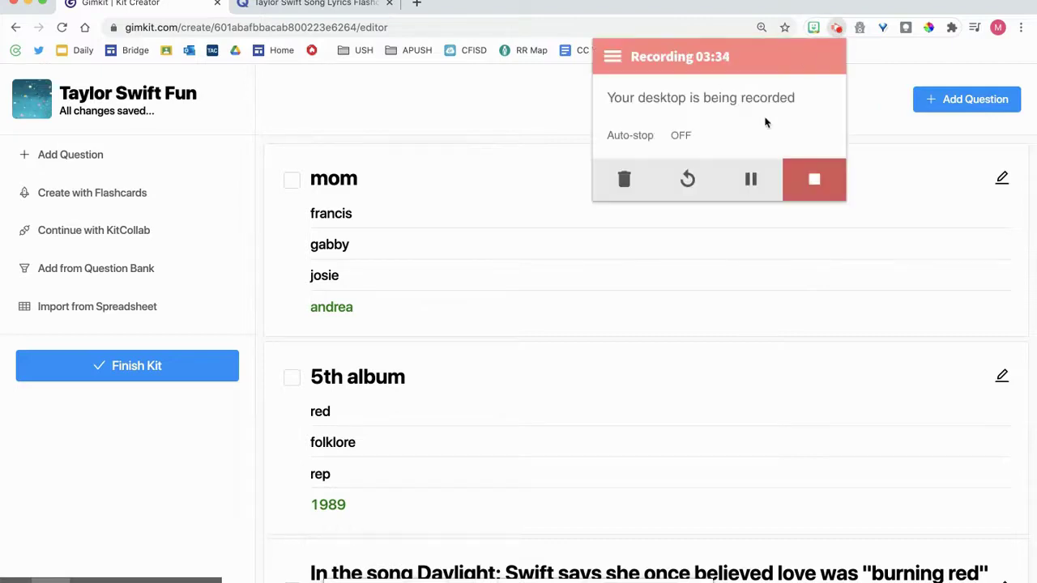